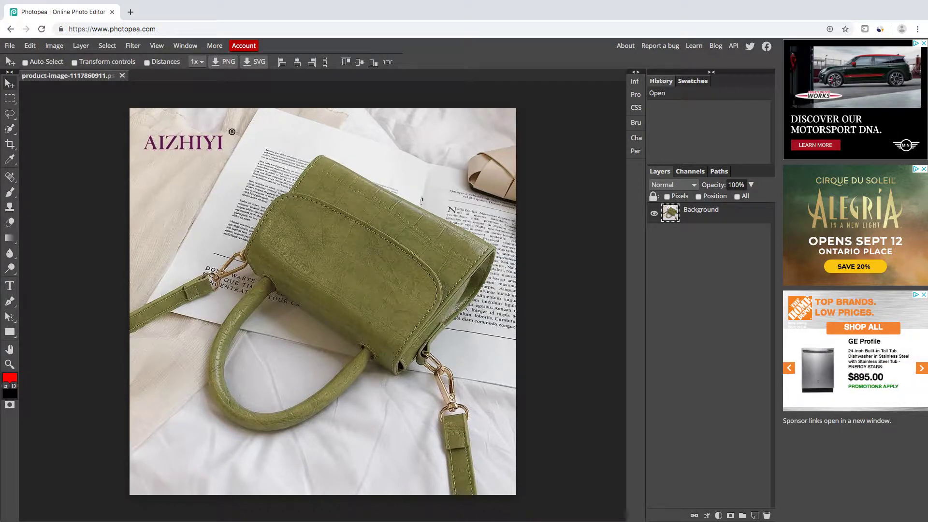
- Activate the Spot Healing Brush Tool from the group of healing tools
{"action": "right_click", "coordinate": [10, 129]}
{"action": "key", "text": "s"}
{"action": "right_click", "coordinate": [10, 160]}
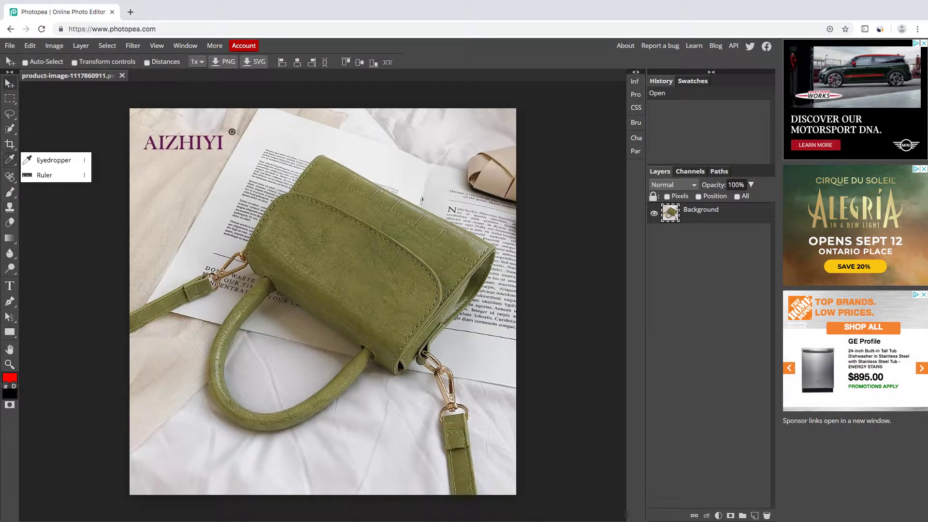
{"action": "right_click", "coordinate": [10, 177]}
{"action": "left_click", "coordinate": [72, 177]}
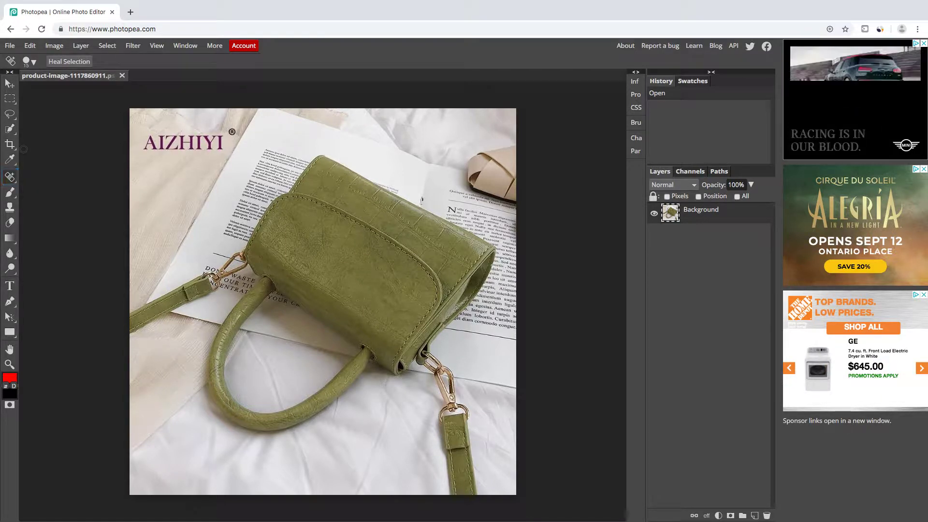
{"action": "right_click", "coordinate": [10, 177]}
{"action": "right_click", "coordinate": [10, 192]}
{"action": "right_click", "coordinate": [10, 177]}
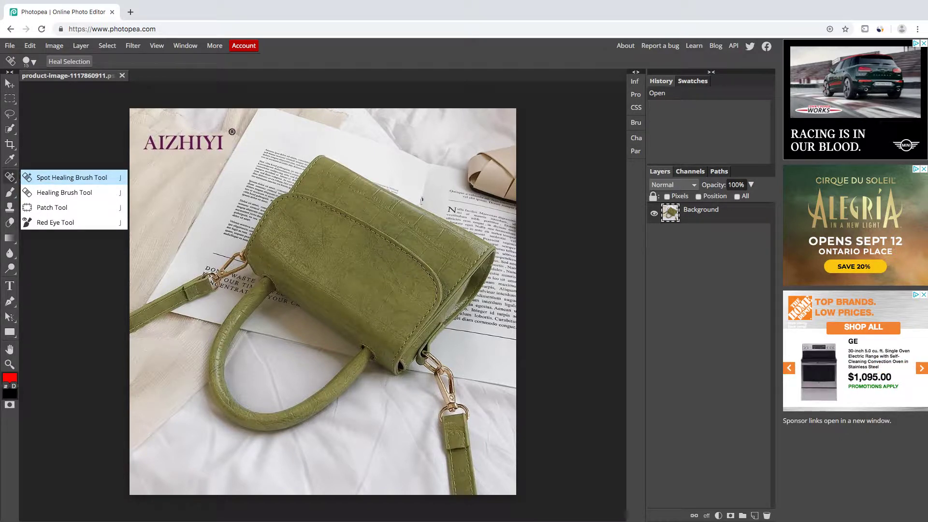
{"action": "left_click", "coordinate": [72, 178]}
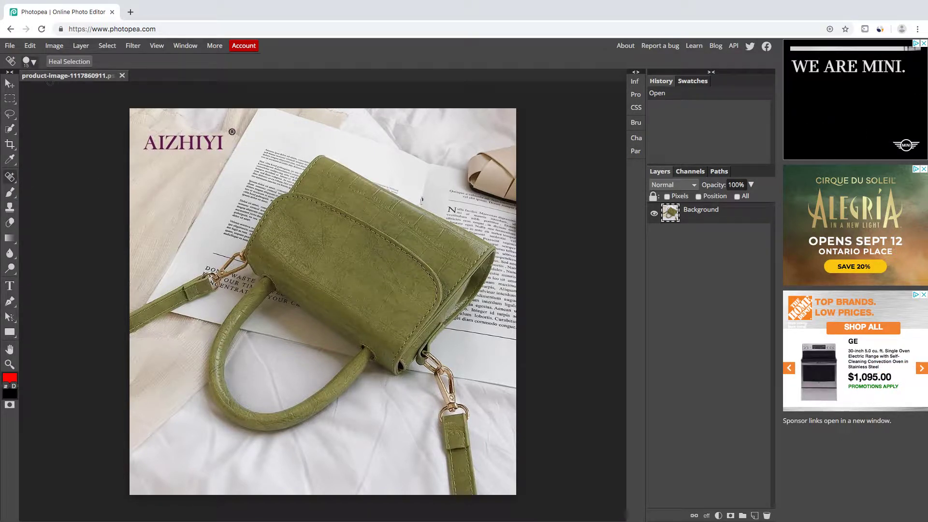
- Enlarge the healing brush and heal away the AIZHIYI watermark lettering on the green handbag photo
{"action": "left_click", "coordinate": [30, 62]}
{"action": "left_click_drag", "start_coordinate": [50, 89], "coordinate": [62, 88]}
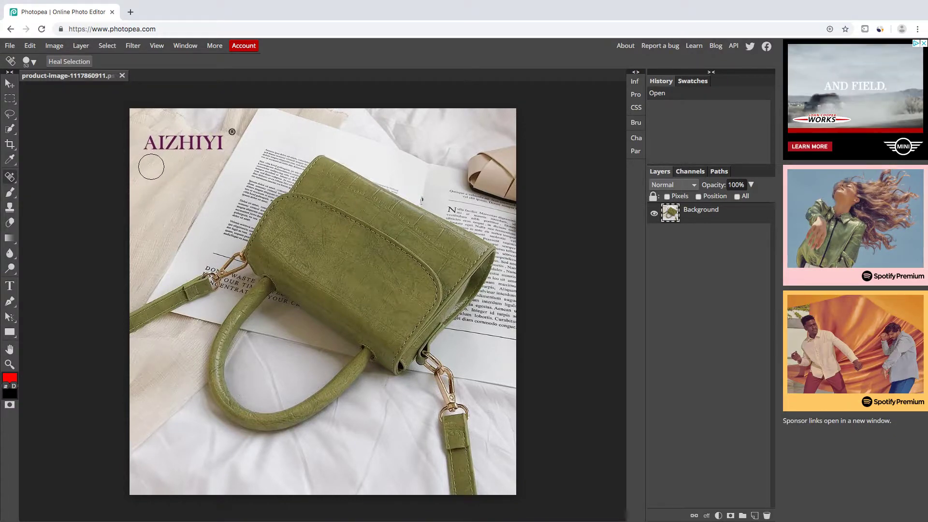
{"action": "mouse_move", "coordinate": [150, 166]}
{"action": "left_mouse_down"}
{"action": "mouse_move", "coordinate": [153, 143]}
{"action": "mouse_move", "coordinate": [219, 145]}
{"action": "left_mouse_up"}
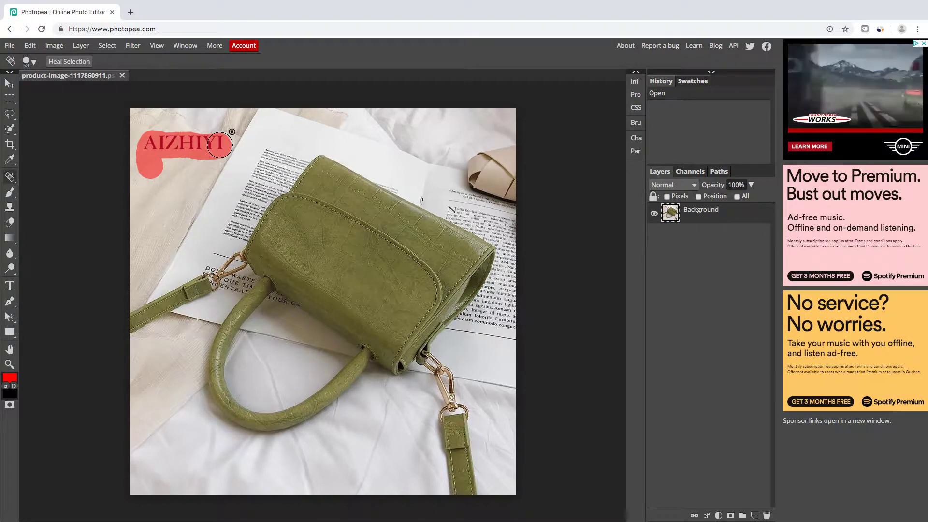
{"action": "left_click_drag", "start_coordinate": [220, 145], "coordinate": [219, 145]}
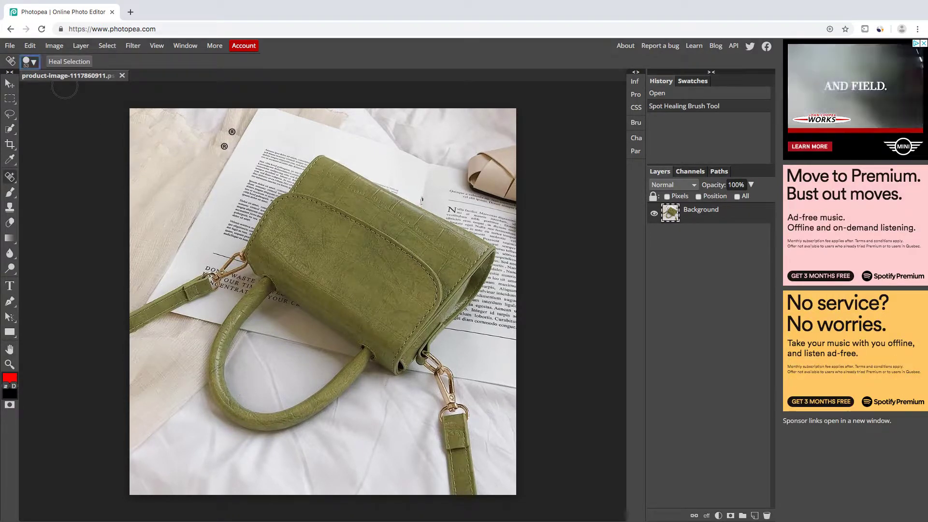
- Shrink the healing brush and remove the two remaining ® marks from the green handbag photo
{"action": "left_click", "coordinate": [30, 61]}
{"action": "left_click_drag", "start_coordinate": [64, 89], "coordinate": [48, 89]}
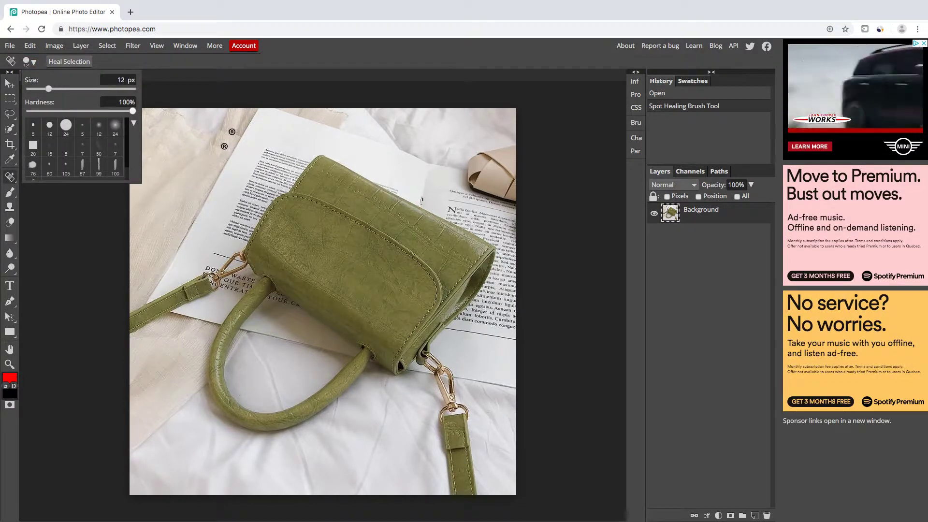
{"action": "left_click", "coordinate": [32, 62]}
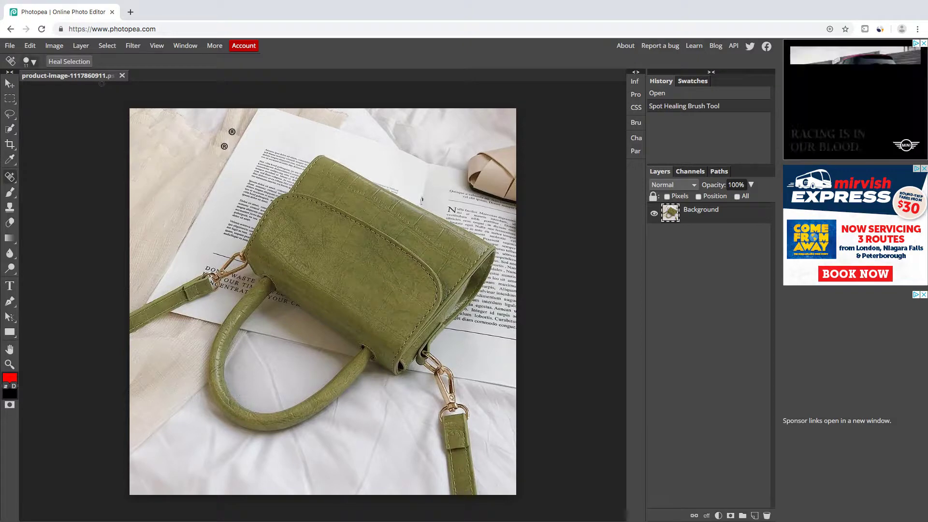
{"action": "left_click", "coordinate": [29, 62]}
{"action": "left_click_drag", "start_coordinate": [47, 89], "coordinate": [55, 88]}
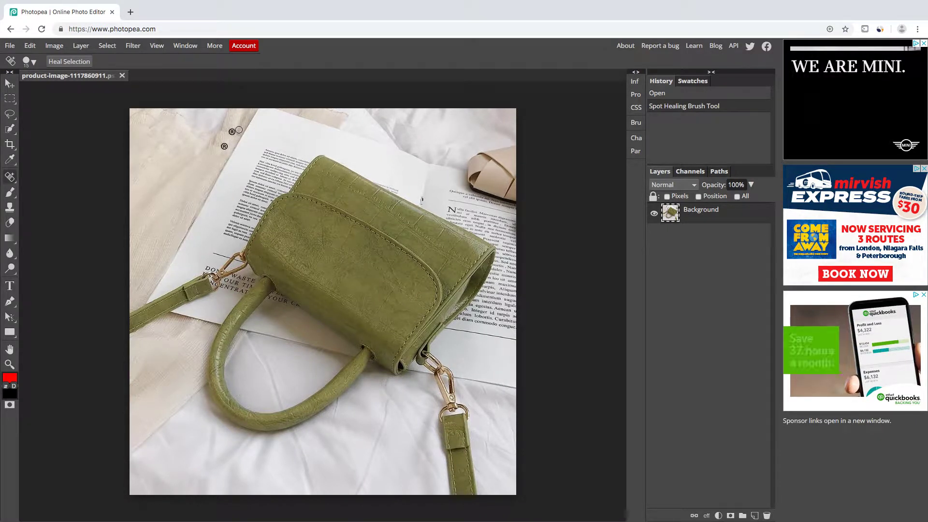
{"action": "left_click_drag", "start_coordinate": [239, 128], "coordinate": [233, 133]}
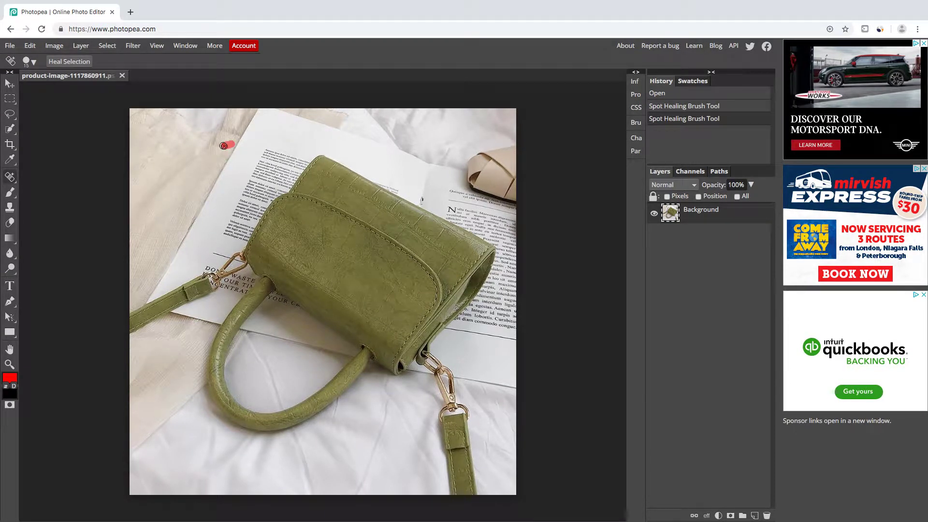
{"action": "left_click_drag", "start_coordinate": [223, 147], "coordinate": [223, 147]}
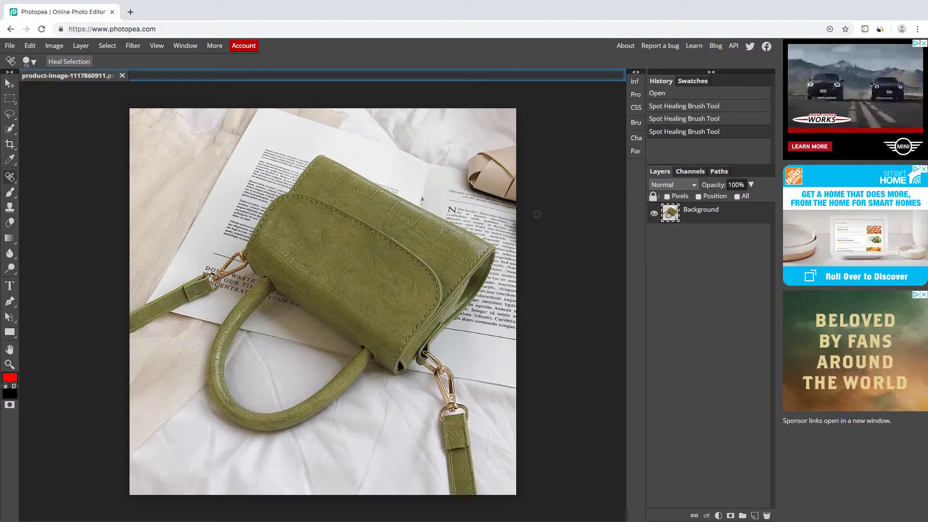
{"action": "left_click_drag", "start_coordinate": [537, 214], "coordinate": [174, 83]}
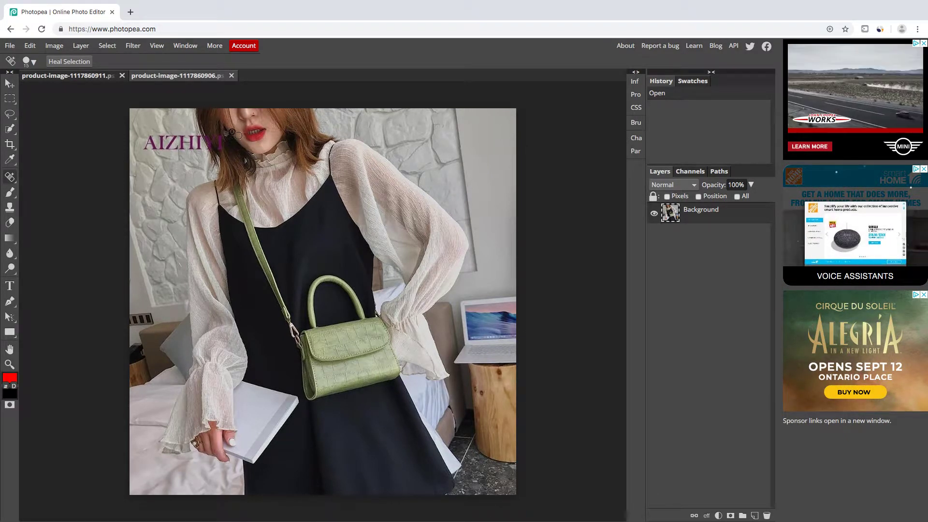
{"action": "left_click_drag", "start_coordinate": [234, 133], "coordinate": [237, 137]}
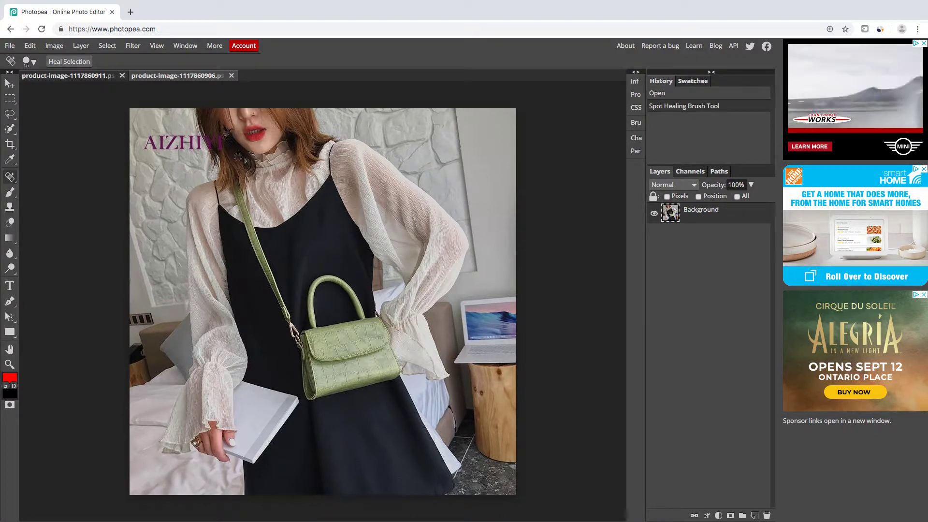
{"action": "left_click", "coordinate": [235, 131]}
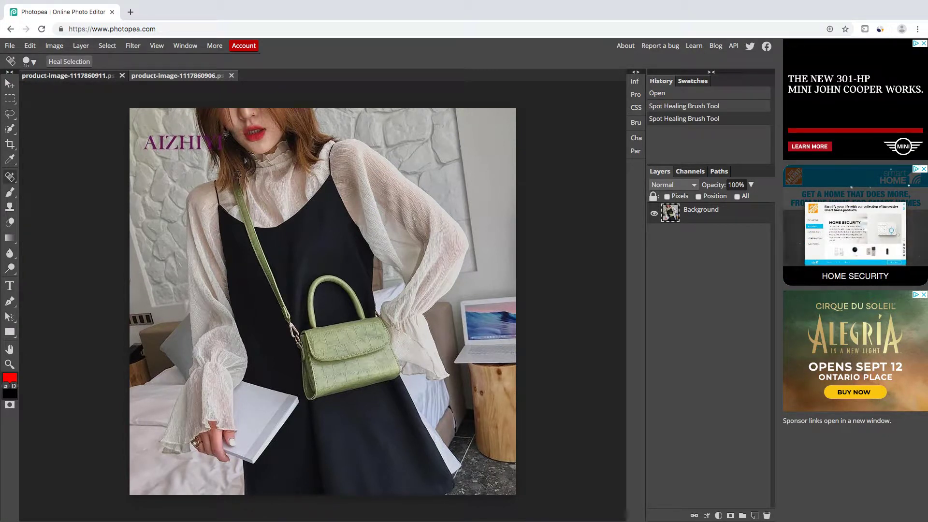
{"action": "key", "text": "ctrl+z"}
{"action": "key", "text": "ctrl+z"}
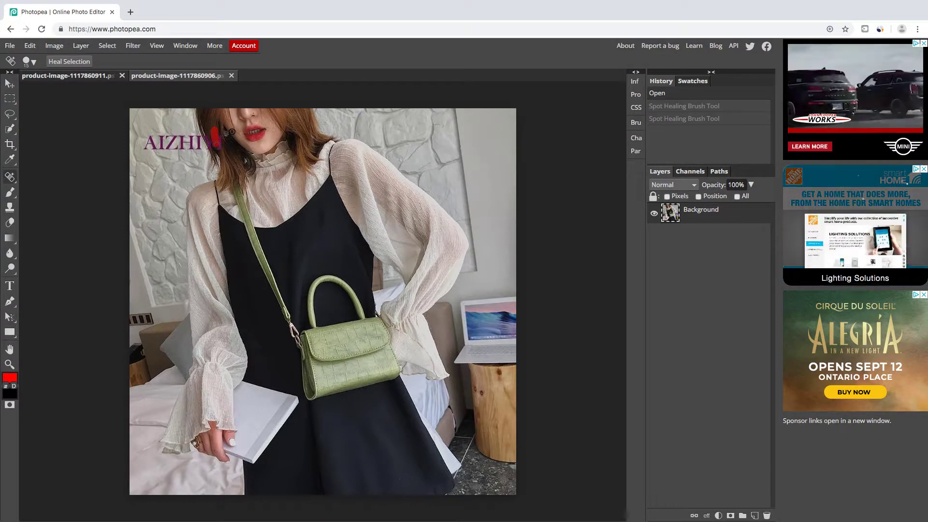
- Heal away the watermark letters over the model's hair and the ® mark on her cheek
{"action": "left_click_drag", "start_coordinate": [214, 131], "coordinate": [219, 148]}
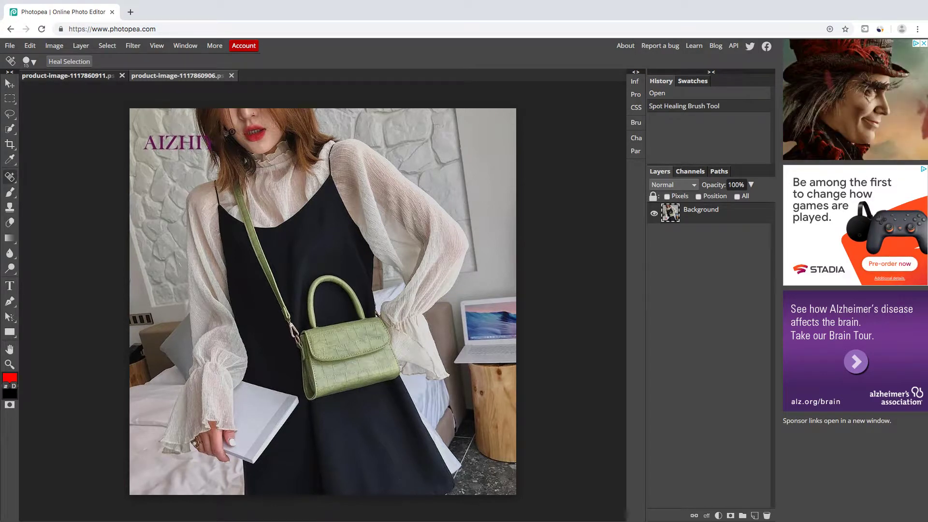
{"action": "left_click", "coordinate": [207, 136]}
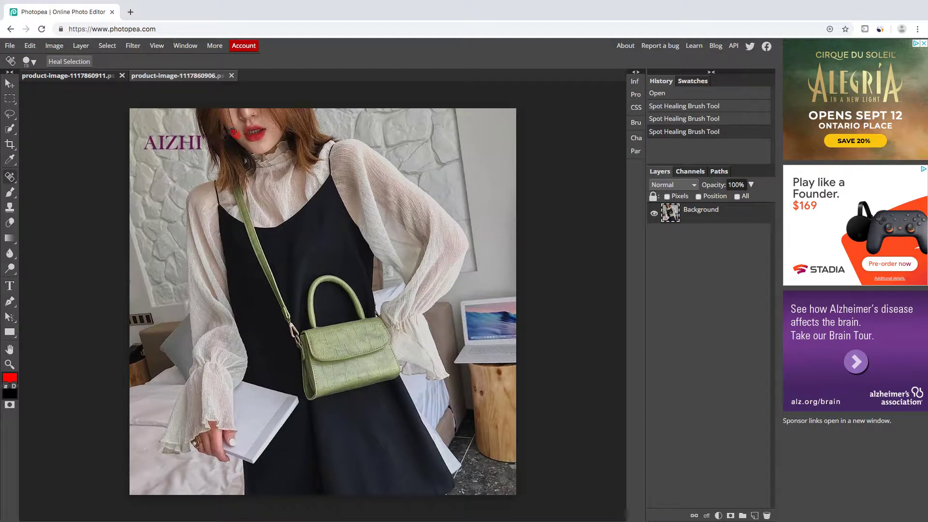
{"action": "left_click", "coordinate": [233, 131]}
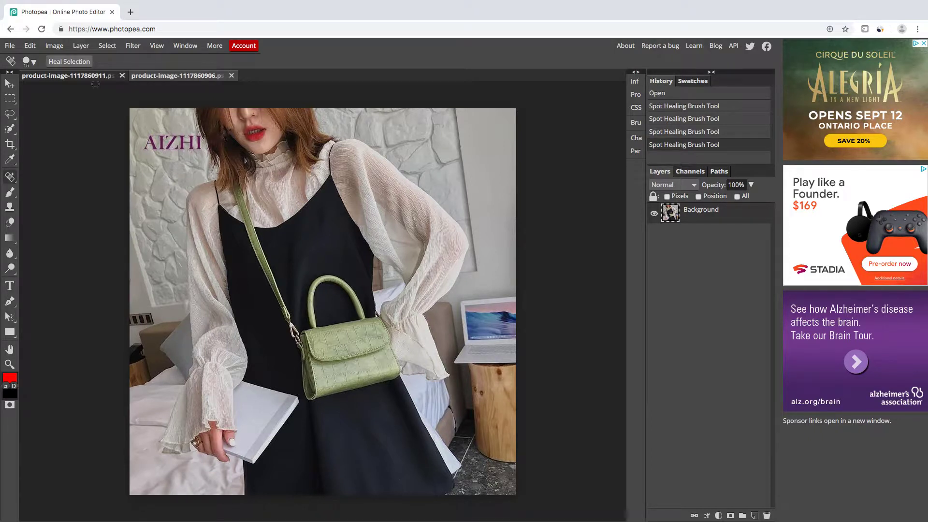
- Set the healing brush to 60 px and remove the remaining AIZHI letters from the stone wall
{"action": "left_click", "coordinate": [30, 61]}
{"action": "left_click_drag", "start_coordinate": [58, 89], "coordinate": [68, 89]}
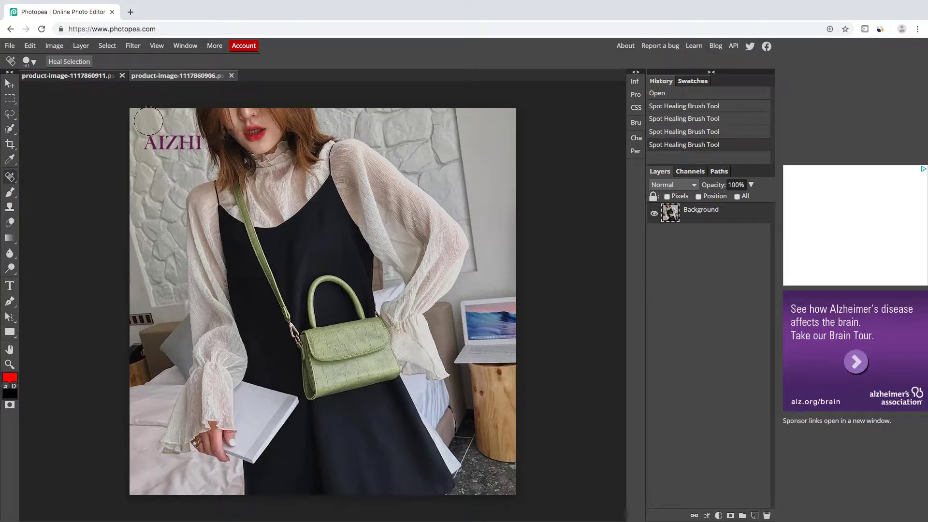
{"action": "mouse_move", "coordinate": [148, 121]}
{"action": "left_mouse_down"}
{"action": "mouse_move", "coordinate": [152, 143]}
{"action": "mouse_move", "coordinate": [189, 144]}
{"action": "left_mouse_up"}
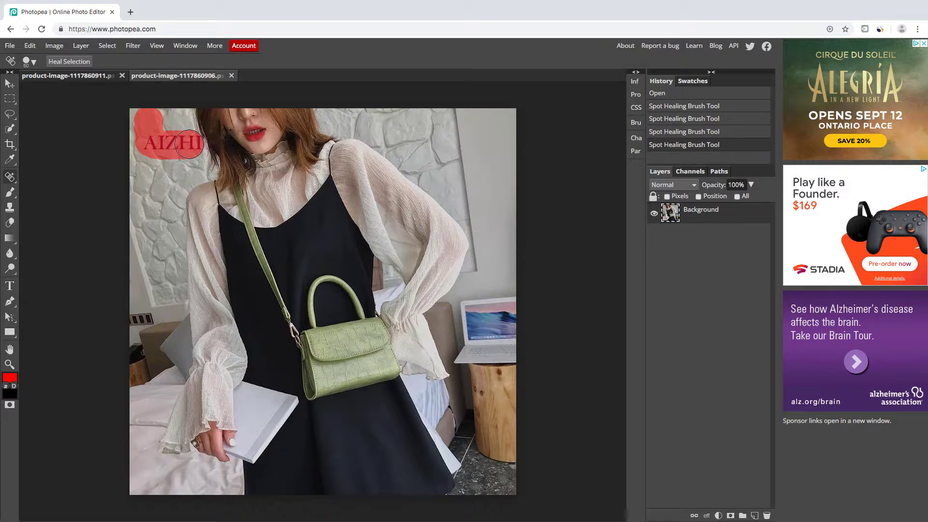
{"action": "left_click_drag", "start_coordinate": [189, 144], "coordinate": [189, 145]}
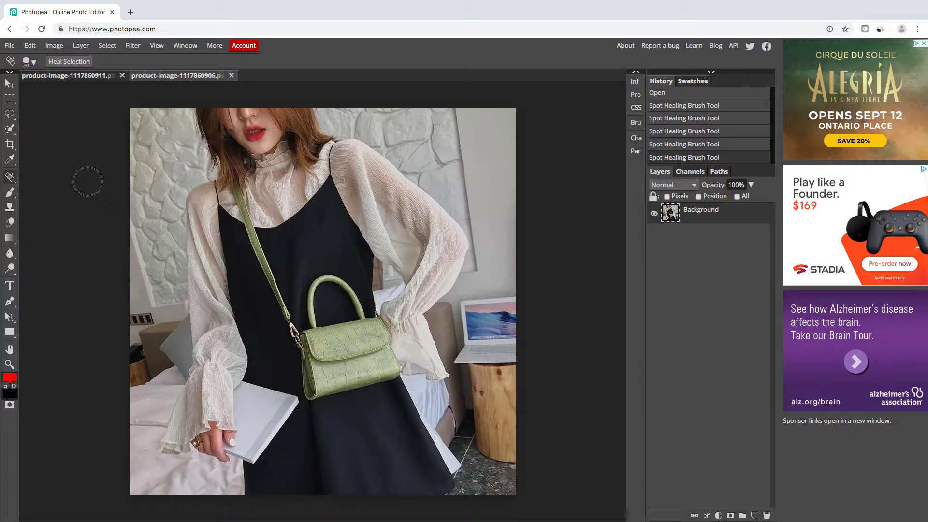
- Reduce the healing brush to 8 px and heal the small leftover blemish on the model's cheek
{"action": "left_click", "coordinate": [29, 61]}
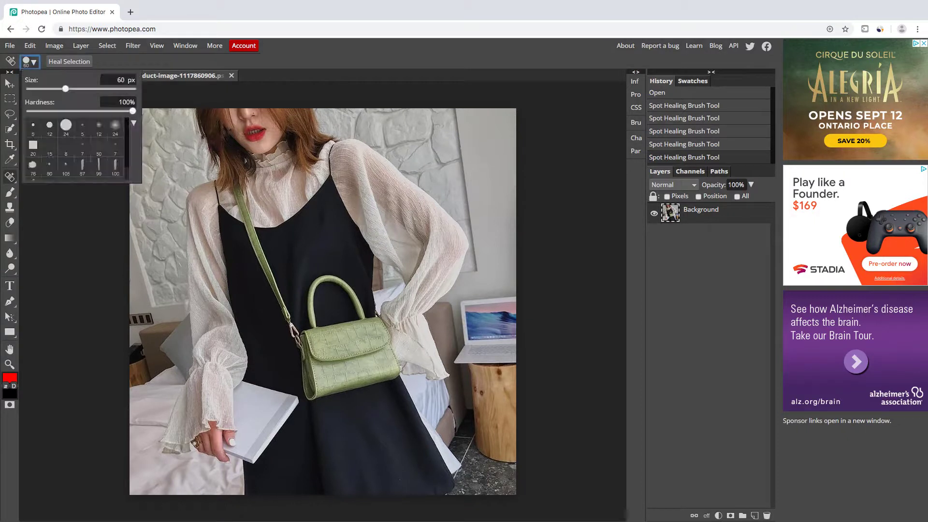
{"action": "left_click_drag", "start_coordinate": [65, 89], "coordinate": [46, 89]}
{"action": "left_click", "coordinate": [32, 62]}
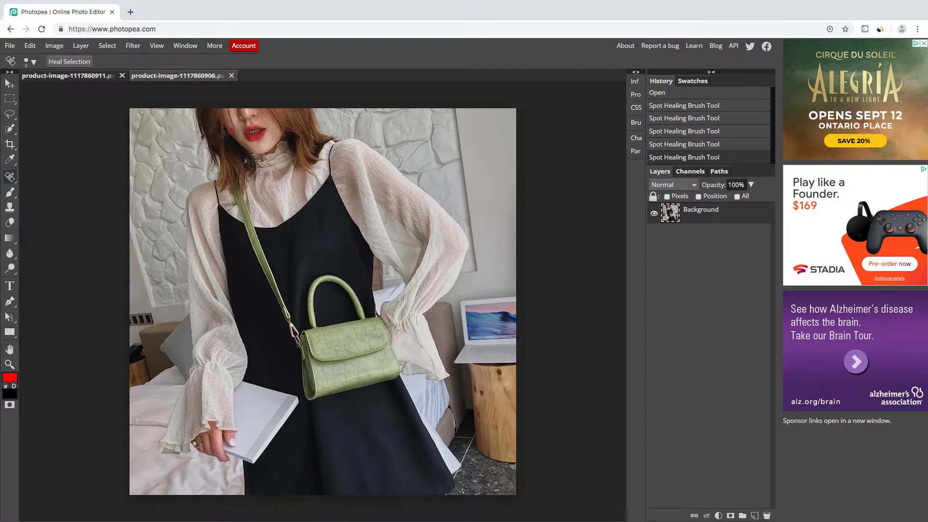
{"action": "left_click_drag", "start_coordinate": [228, 127], "coordinate": [230, 129]}
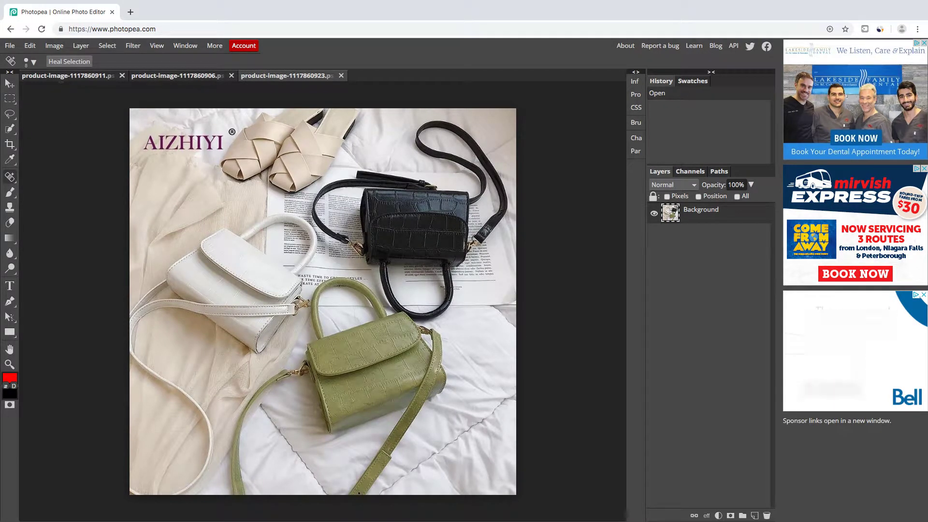
{"action": "left_click", "coordinate": [30, 62]}
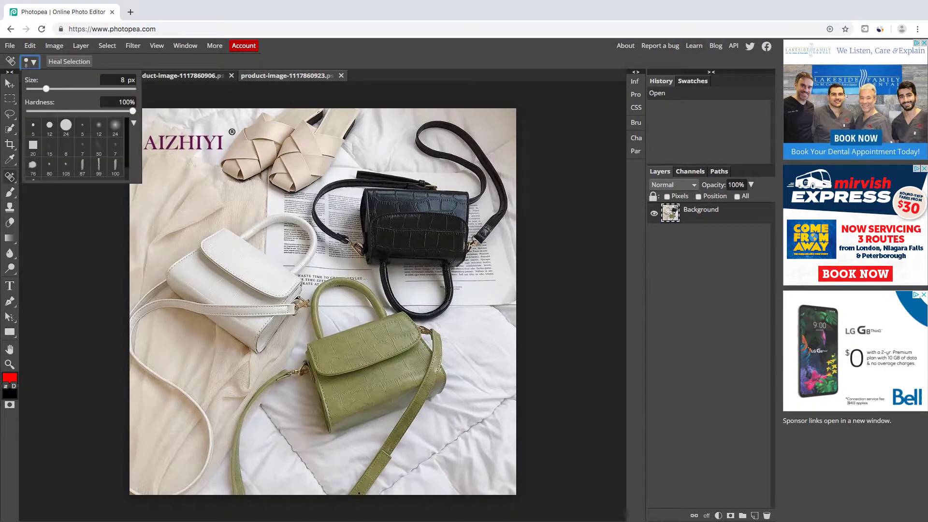
{"action": "left_click_drag", "start_coordinate": [46, 89], "coordinate": [58, 89]}
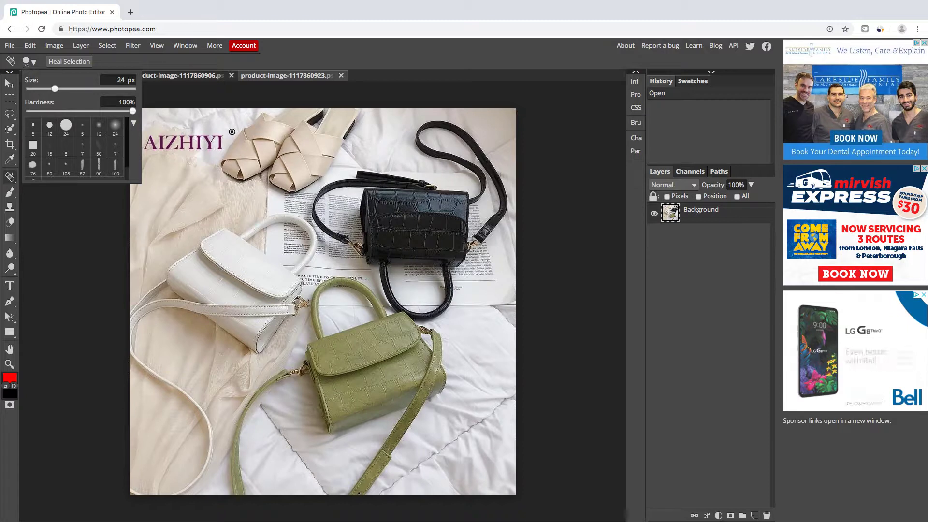
{"action": "key", "text": "Escape"}
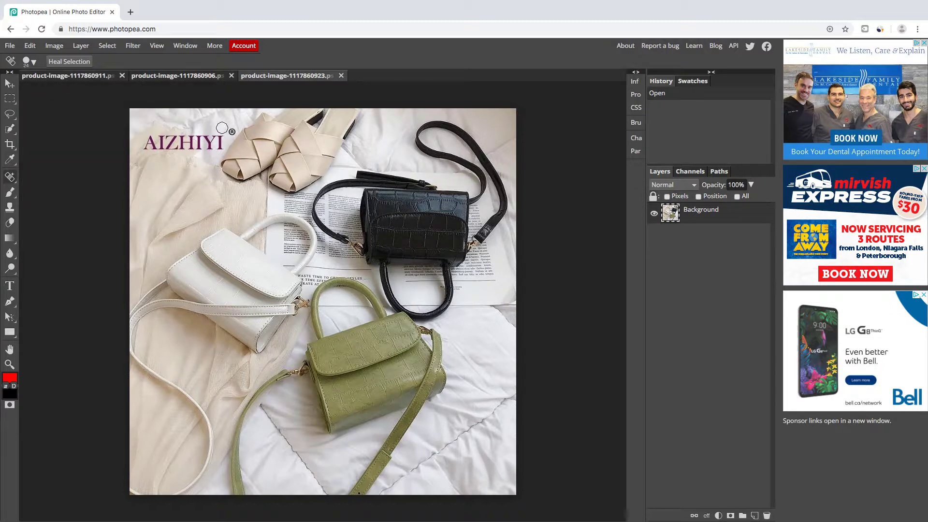
{"action": "mouse_move", "coordinate": [221, 128]}
{"action": "left_mouse_down"}
{"action": "mouse_move", "coordinate": [232, 130]}
{"action": "mouse_move", "coordinate": [201, 147]}
{"action": "left_mouse_up"}
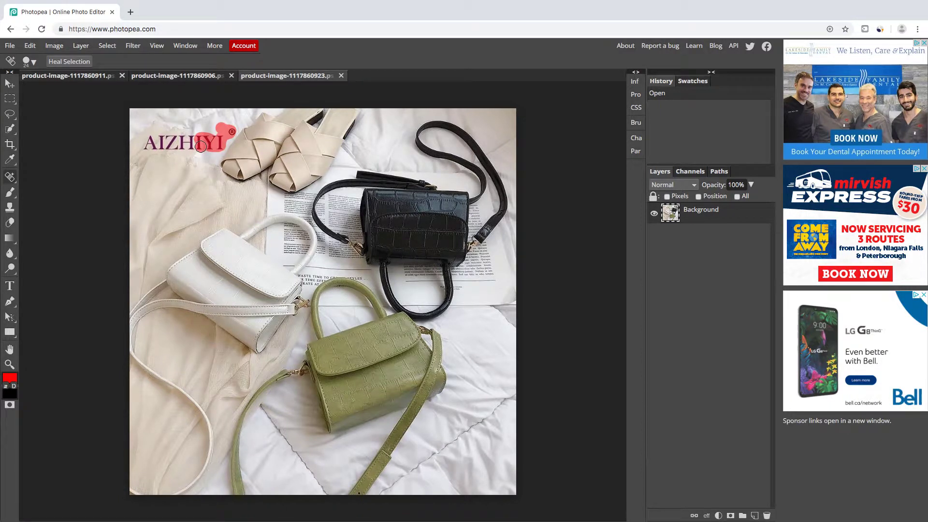
{"action": "left_click_drag", "start_coordinate": [202, 147], "coordinate": [201, 146]}
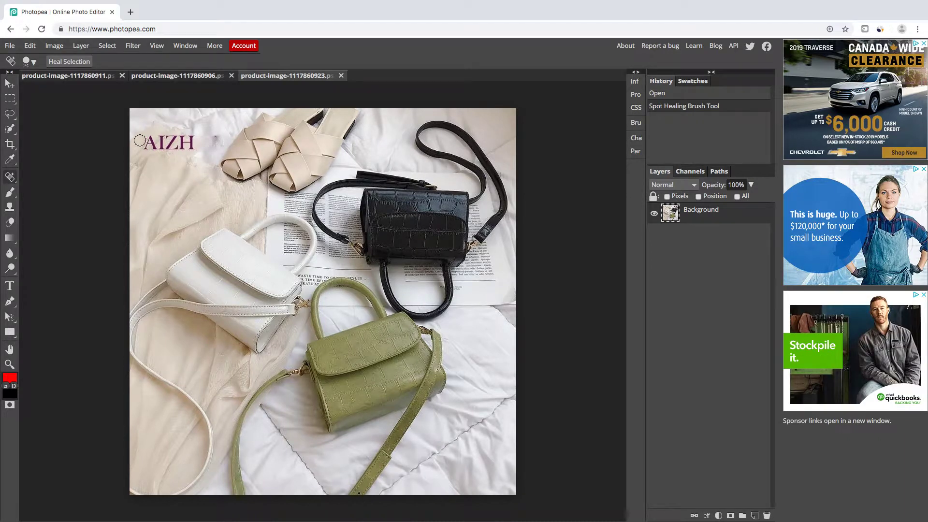
- Heal away the remaining AIZH letters and the leftover purple smudge beside the woven slippers
{"action": "mouse_move", "coordinate": [140, 141]}
{"action": "left_mouse_down"}
{"action": "mouse_move", "coordinate": [162, 151]}
{"action": "mouse_move", "coordinate": [174, 148]}
{"action": "mouse_move", "coordinate": [188, 140]}
{"action": "left_mouse_up"}
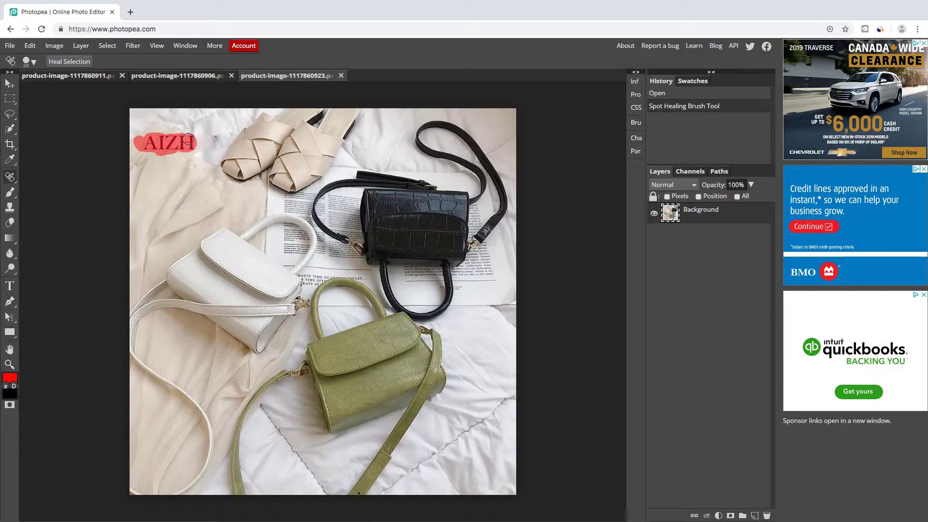
{"action": "left_click_drag", "start_coordinate": [188, 139], "coordinate": [188, 140]}
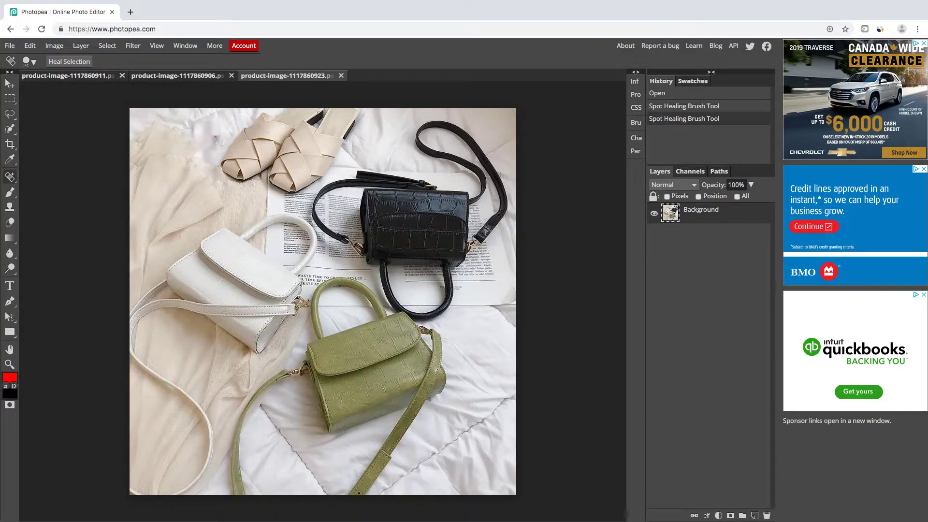
{"action": "left_click", "coordinate": [216, 130]}
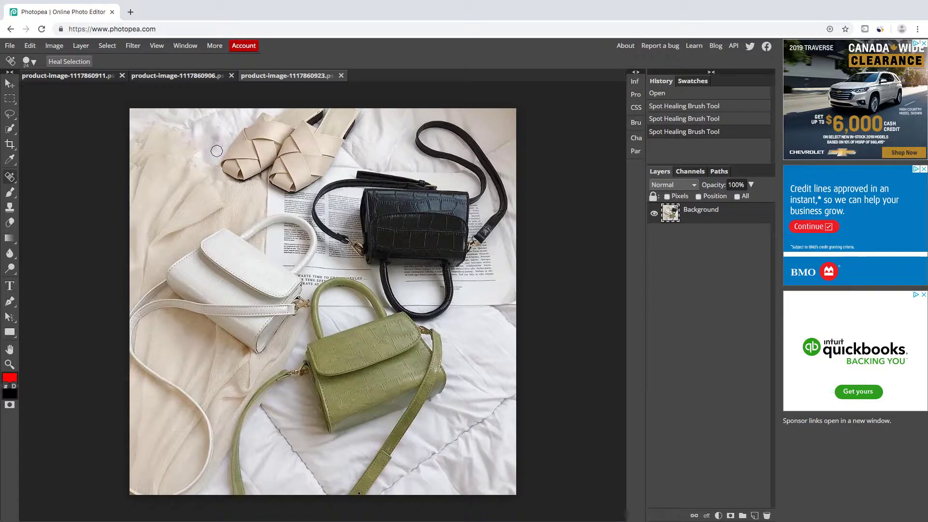
- Try another healing stroke on the fabric beside the slipper's toe, and undo it
{"action": "left_click_drag", "start_coordinate": [216, 151], "coordinate": [216, 136]}
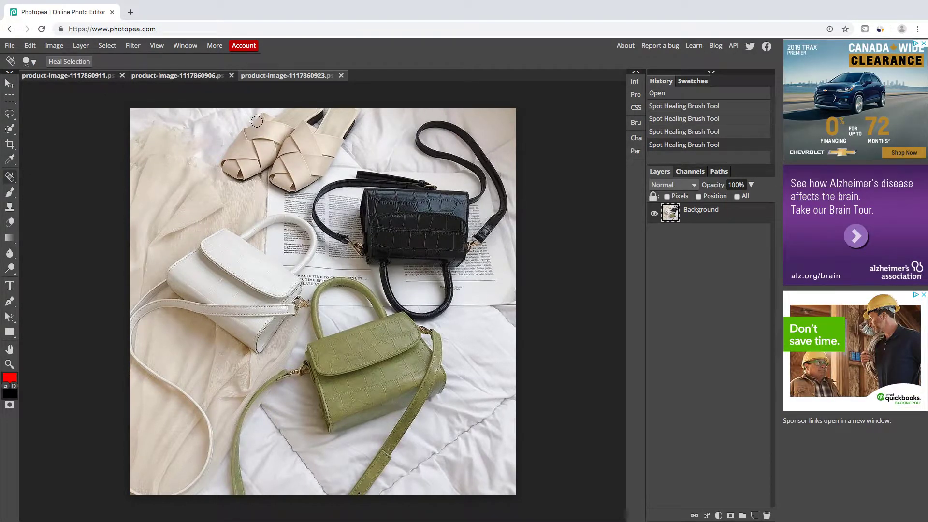
{"action": "key", "text": "ctrl+z"}
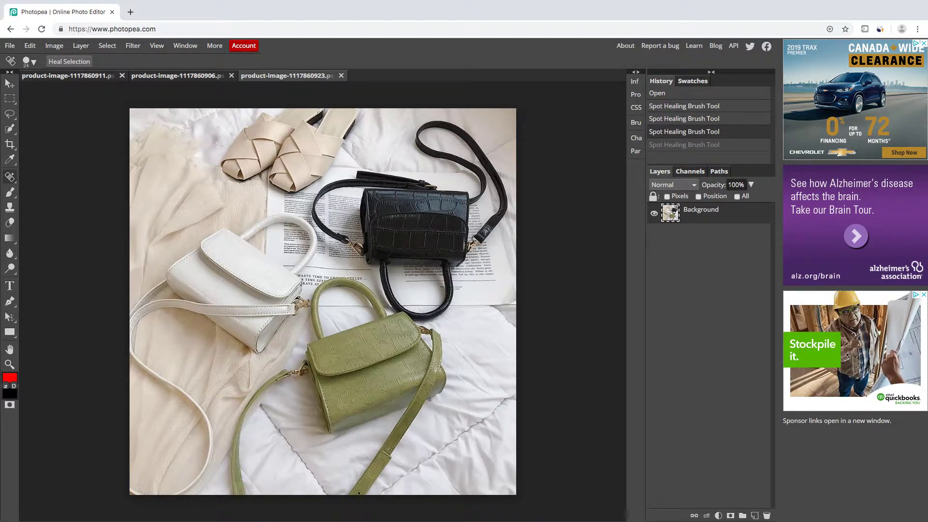
- Undo and redo the last healing strokes to compare them, and heal the fabric beside the woven slipper's toe again
{"action": "key", "text": "ctrl+z"}
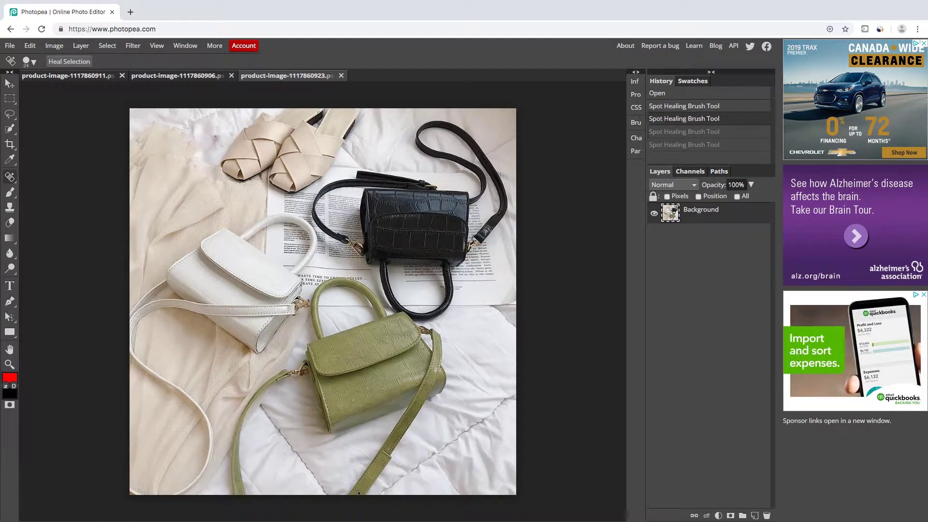
{"action": "key", "text": "ctrl+z"}
{"action": "key", "text": "ctrl+shift+z"}
{"action": "key", "text": "ctrl+shift+z"}
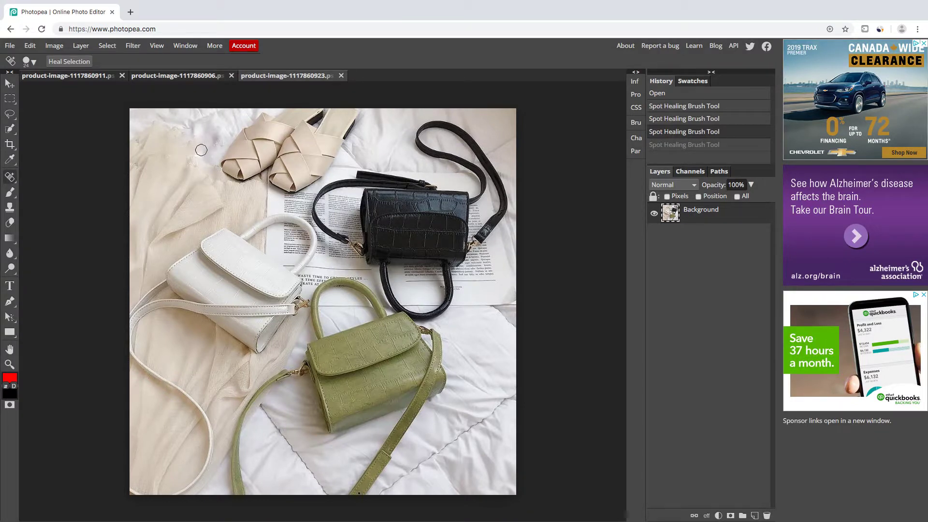
{"action": "mouse_move", "coordinate": [216, 151]}
{"action": "left_mouse_down"}
{"action": "mouse_move", "coordinate": [218, 135]}
{"action": "mouse_move", "coordinate": [209, 138]}
{"action": "left_mouse_up"}
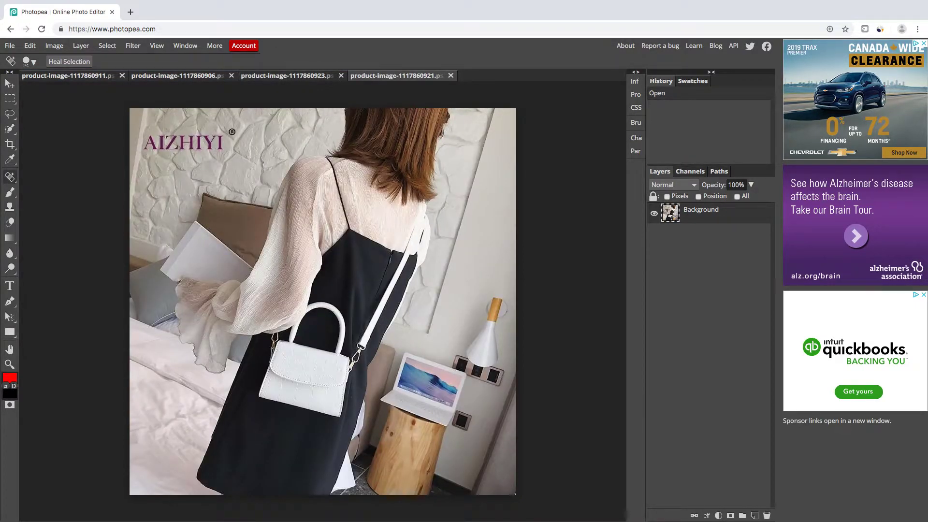
{"action": "left_click", "coordinate": [178, 76]}
{"action": "left_click", "coordinate": [287, 76]}
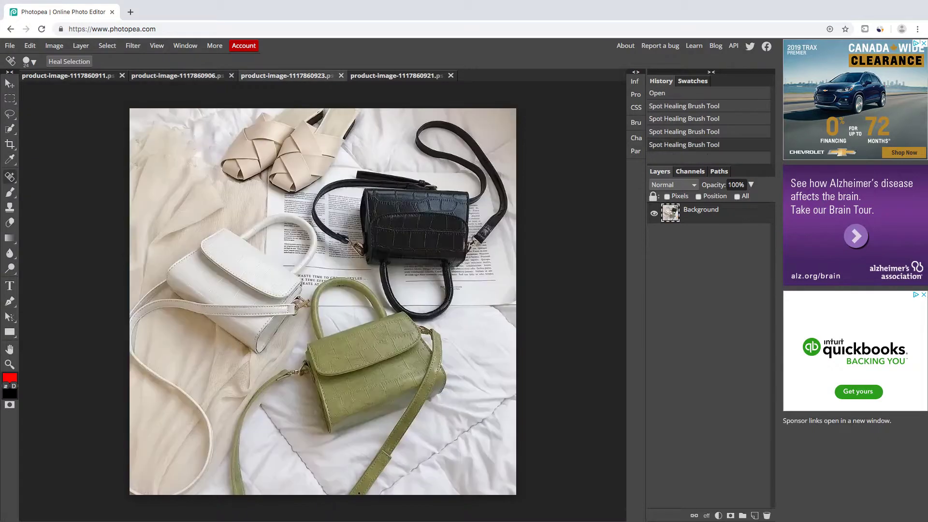
{"action": "left_click", "coordinate": [397, 76]}
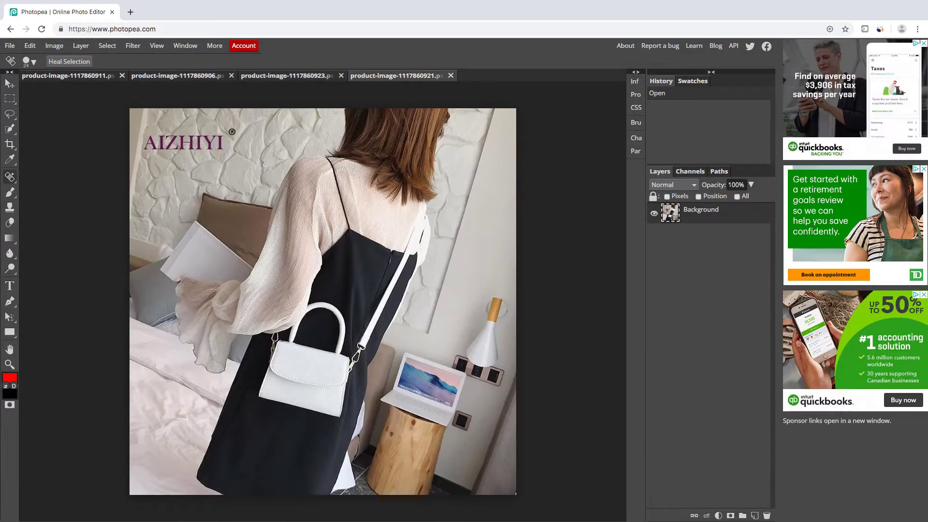
{"action": "left_click", "coordinate": [68, 76]}
{"action": "left_click", "coordinate": [177, 76]}
{"action": "left_click", "coordinate": [287, 76]}
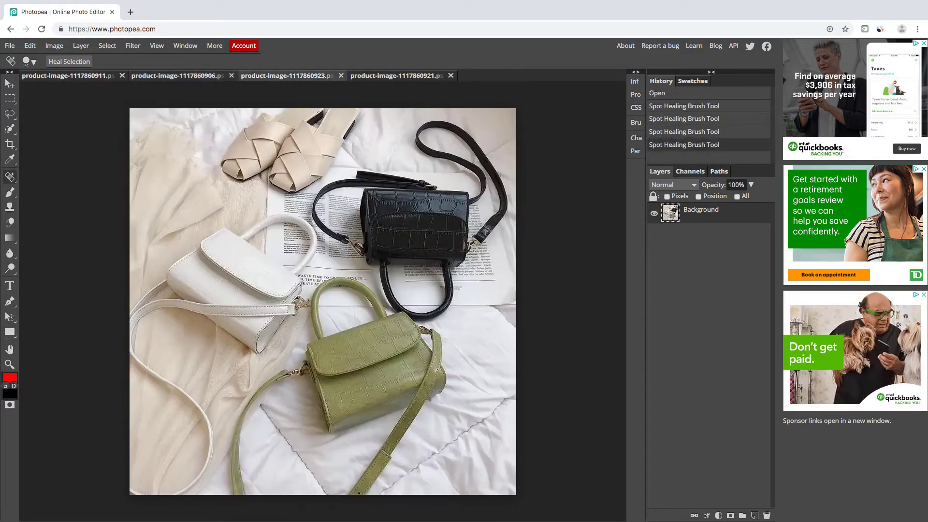
{"action": "left_click", "coordinate": [396, 76]}
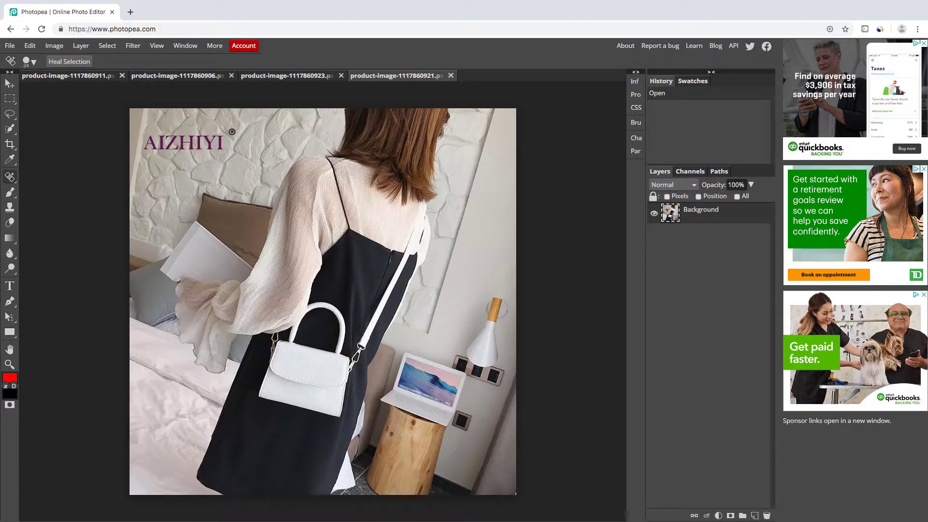
- Set the healing brush size to 46 px
{"action": "right_click", "coordinate": [10, 114]}
{"action": "left_click", "coordinate": [29, 62]}
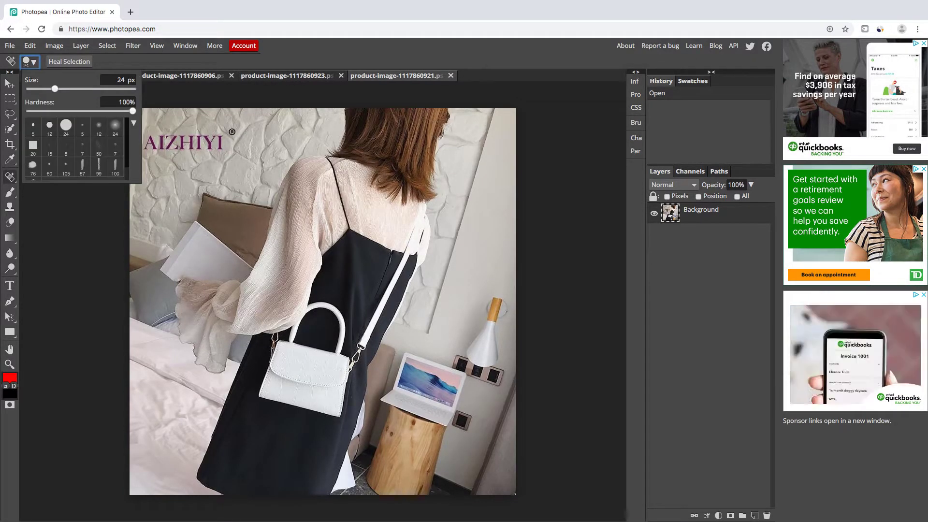
{"action": "left_click_drag", "start_coordinate": [55, 89], "coordinate": [62, 89]}
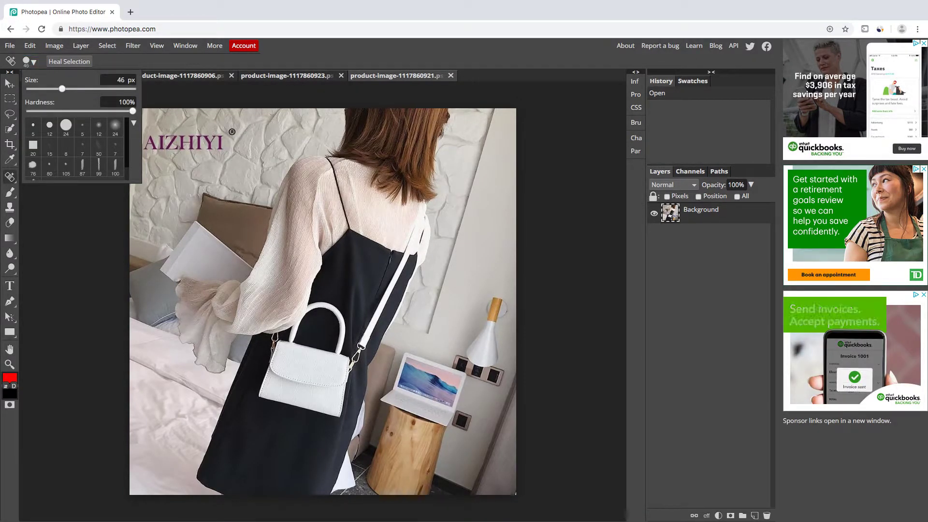
{"action": "key", "text": "Escape"}
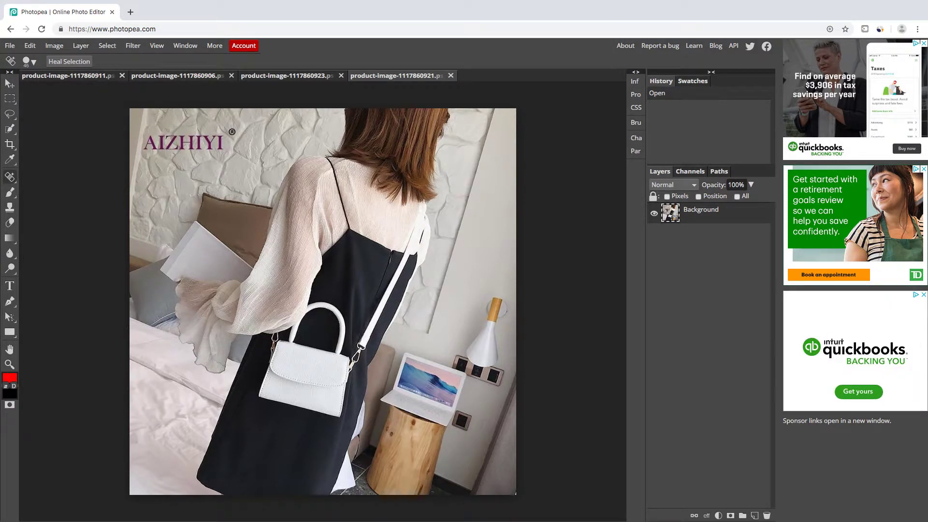
{"action": "right_click", "coordinate": [9, 177]}
{"action": "left_click", "coordinate": [49, 191]}
{"action": "right_click", "coordinate": [10, 160]}
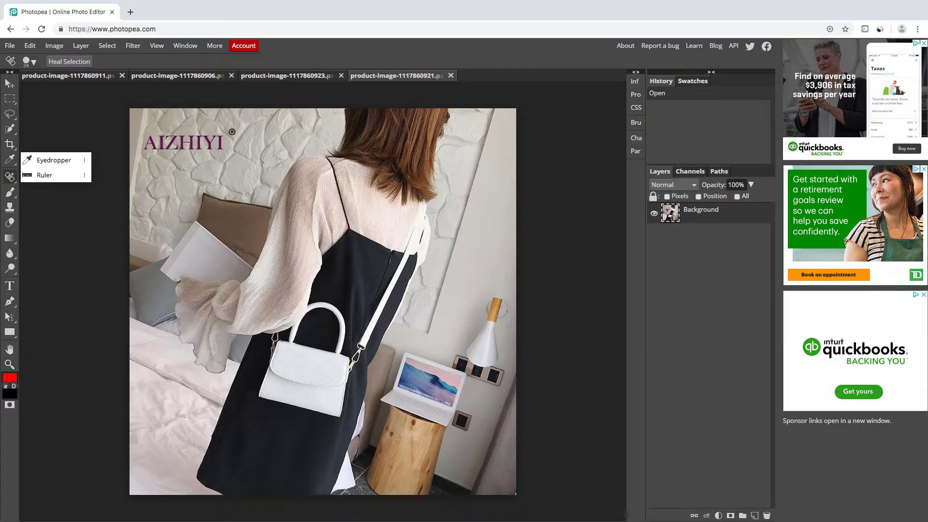
{"action": "key", "text": "Escape"}
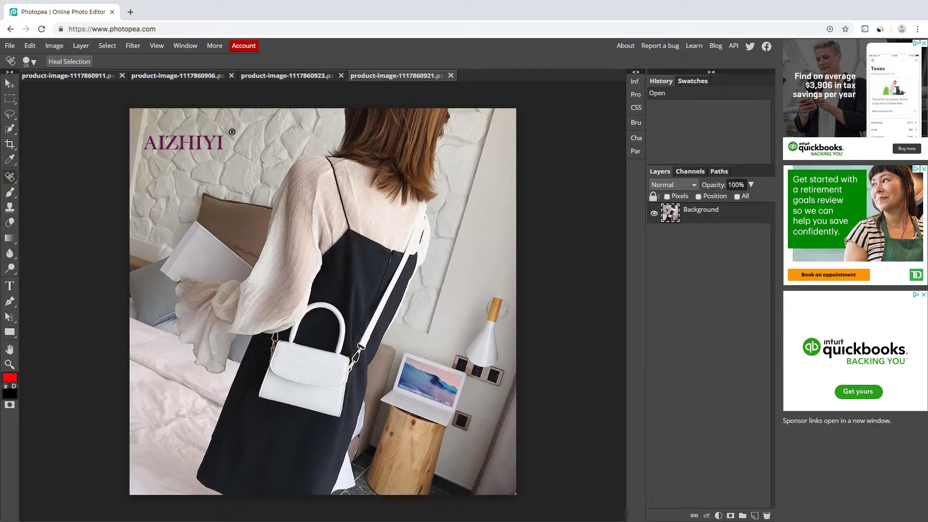
{"action": "key", "text": "ctrl+a"}
{"action": "right_click", "coordinate": [9, 98]}
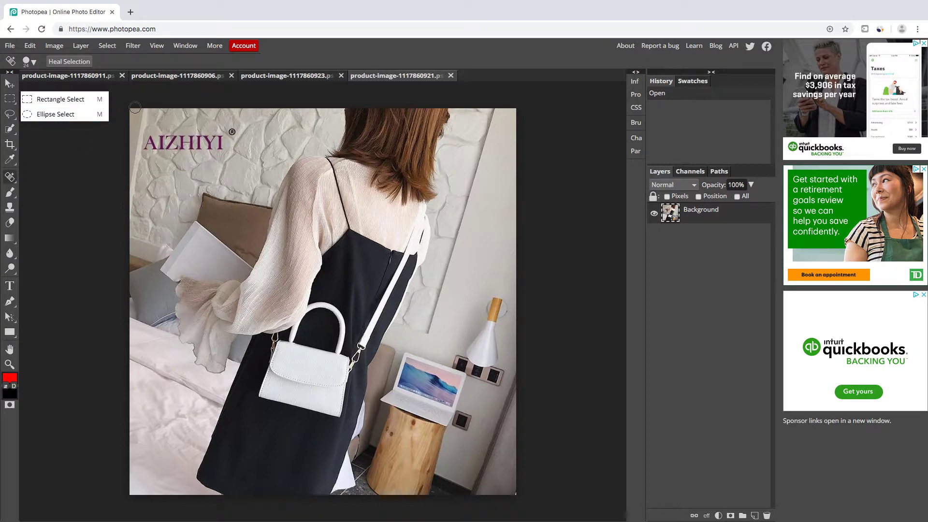
{"action": "key", "text": "v"}
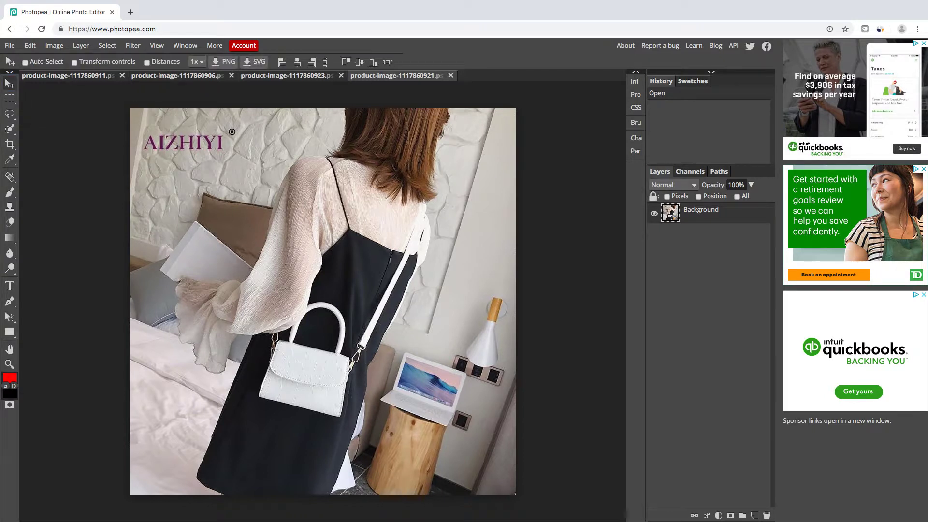
{"action": "right_click", "coordinate": [9, 177]}
{"action": "left_click", "coordinate": [71, 177]}
{"action": "right_click", "coordinate": [10, 177]}
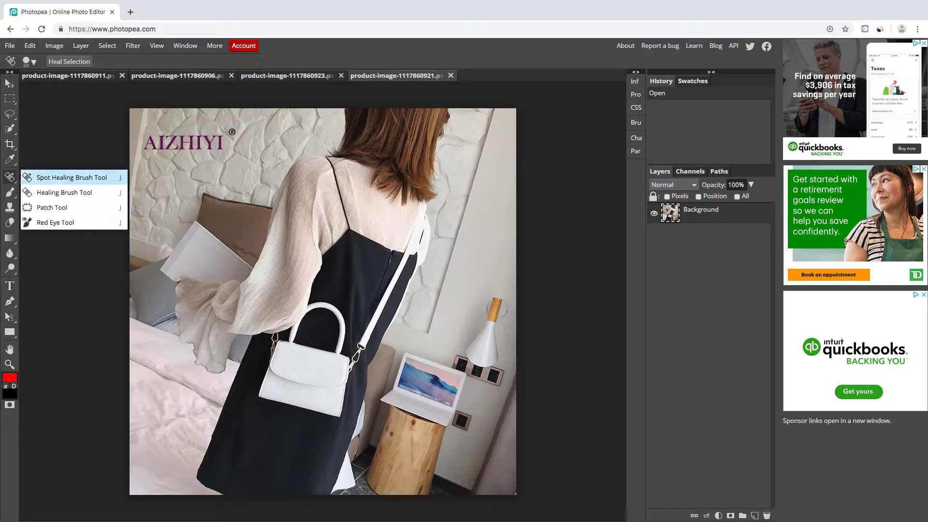
{"action": "mouse_move", "coordinate": [154, 163]}
{"action": "left_mouse_down"}
{"action": "mouse_move", "coordinate": [148, 143]}
{"action": "mouse_move", "coordinate": [215, 145]}
{"action": "mouse_move", "coordinate": [232, 133]}
{"action": "left_mouse_up"}
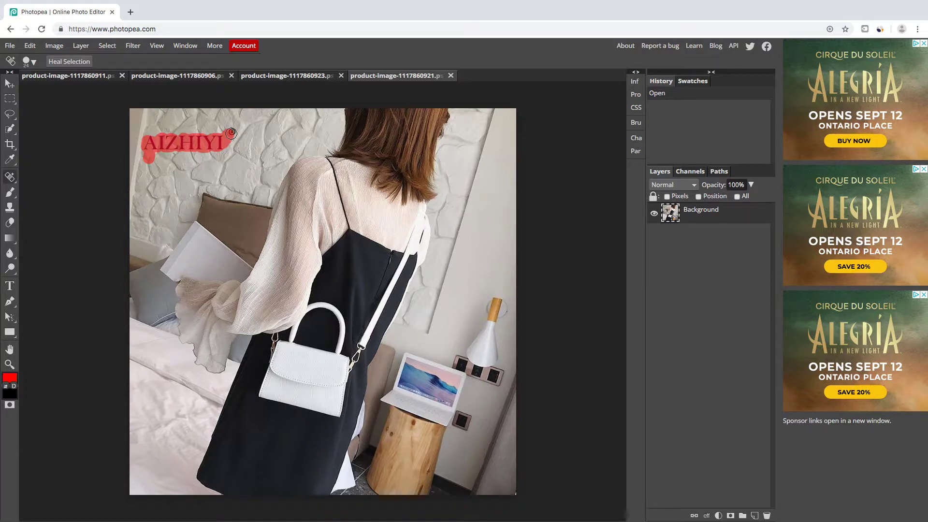
{"action": "left_click_drag", "start_coordinate": [232, 133], "coordinate": [232, 133]}
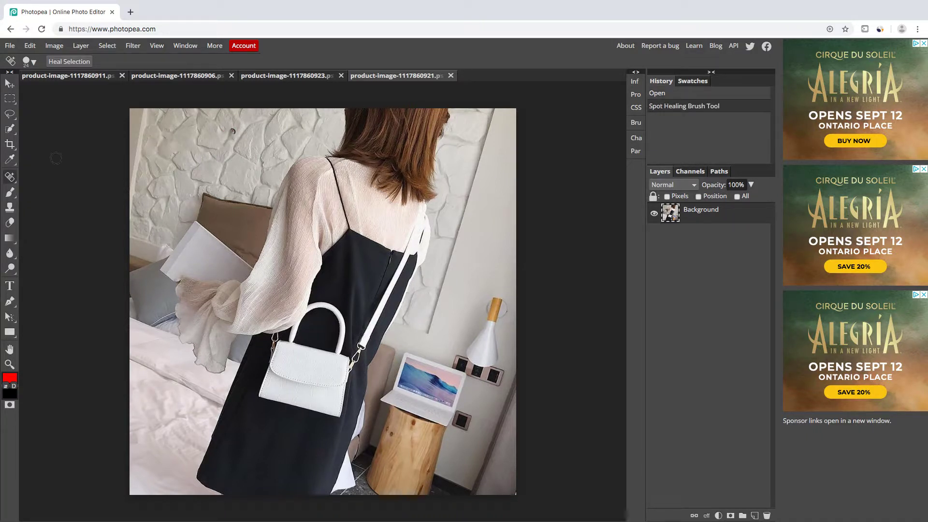
- Heal the leftover ® remnant on the stone wall and touch up the area around it
{"action": "right_click", "coordinate": [10, 159]}
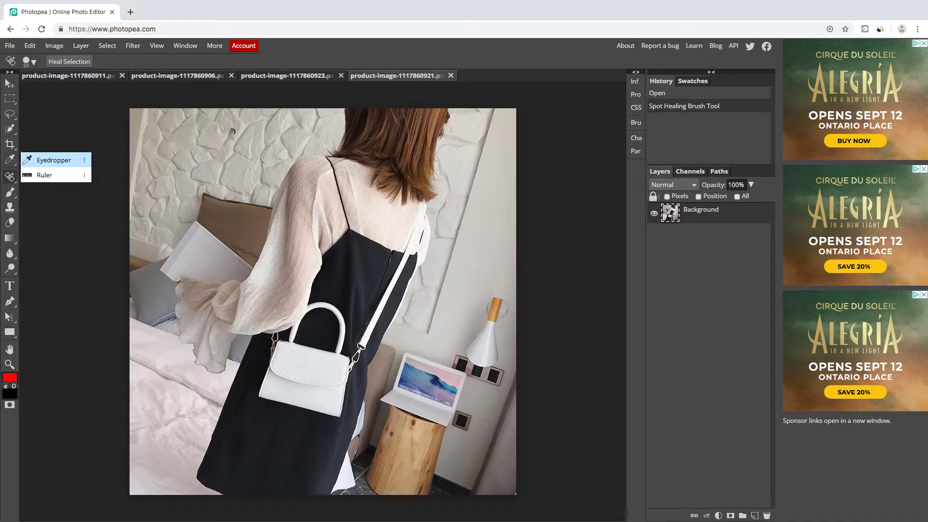
{"action": "left_click", "coordinate": [178, 83]}
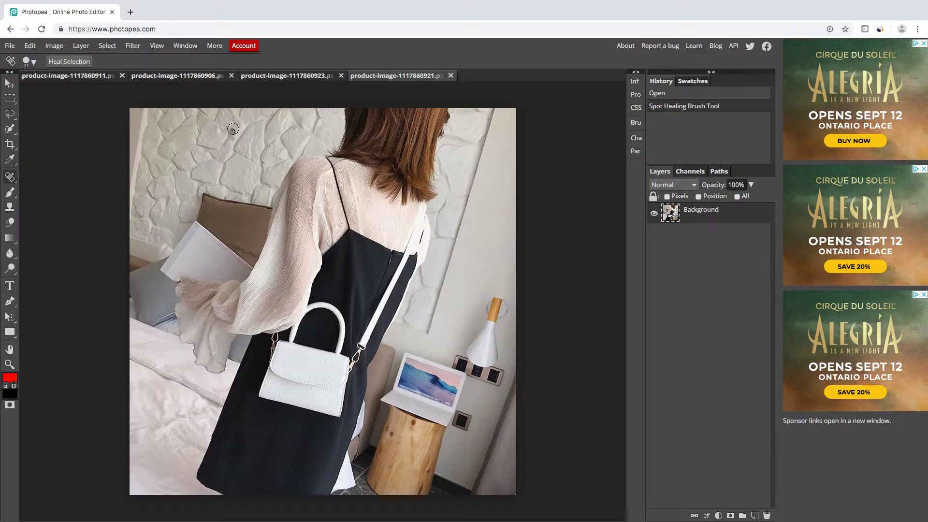
{"action": "left_click_drag", "start_coordinate": [233, 128], "coordinate": [225, 142]}
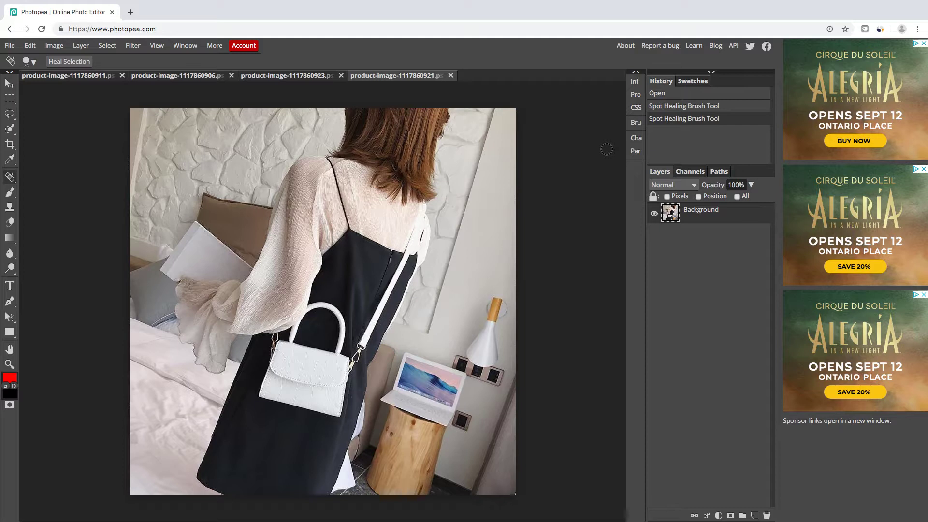
{"action": "left_click", "coordinate": [230, 130]}
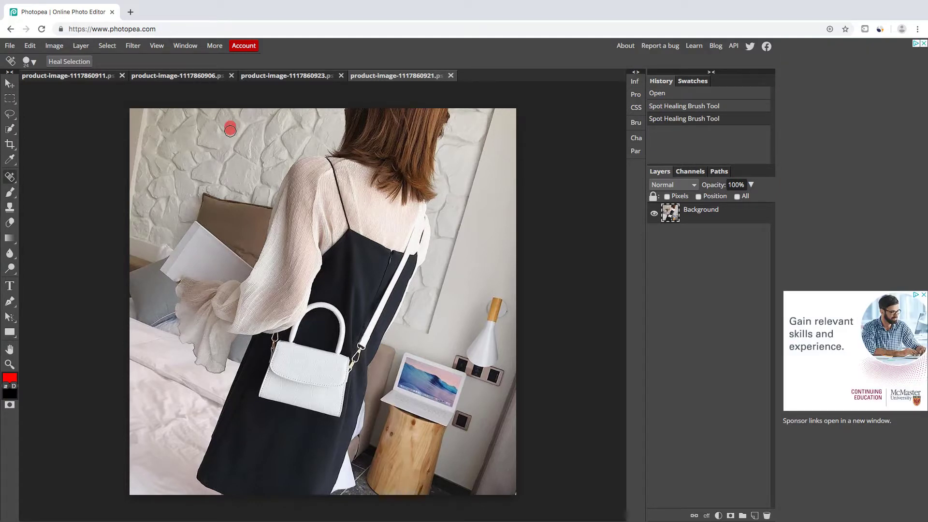
{"action": "mouse_move", "coordinate": [231, 131]}
{"action": "left_mouse_down"}
{"action": "mouse_move", "coordinate": [224, 145]}
{"action": "mouse_move", "coordinate": [220, 133]}
{"action": "left_mouse_up"}
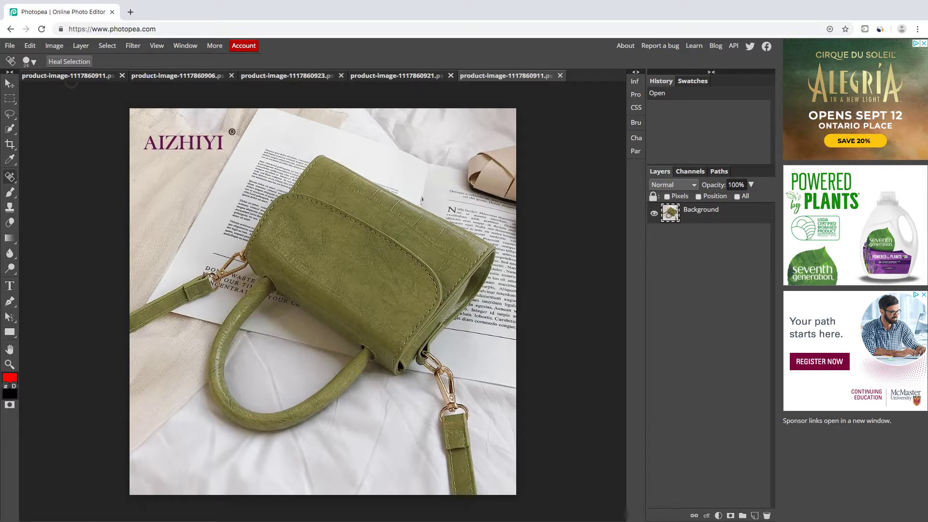
{"action": "left_click_drag", "start_coordinate": [145, 142], "coordinate": [186, 142]}
{"action": "left_click_drag", "start_coordinate": [186, 143], "coordinate": [223, 143]}
{"action": "left_click_drag", "start_coordinate": [228, 130], "coordinate": [235, 133]}
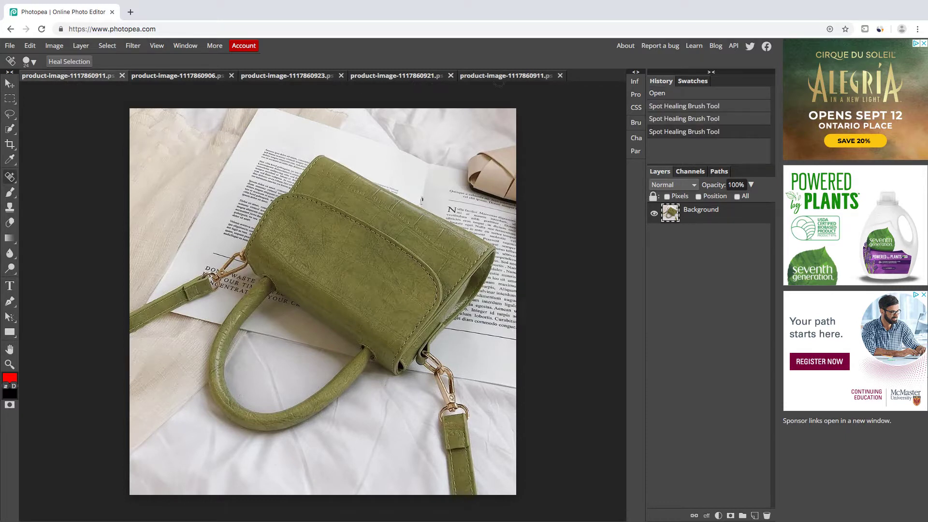
{"action": "key", "text": "ctrl+z"}
{"action": "key", "text": "ctrl+z"}
{"action": "key", "text": "ctrl+z"}
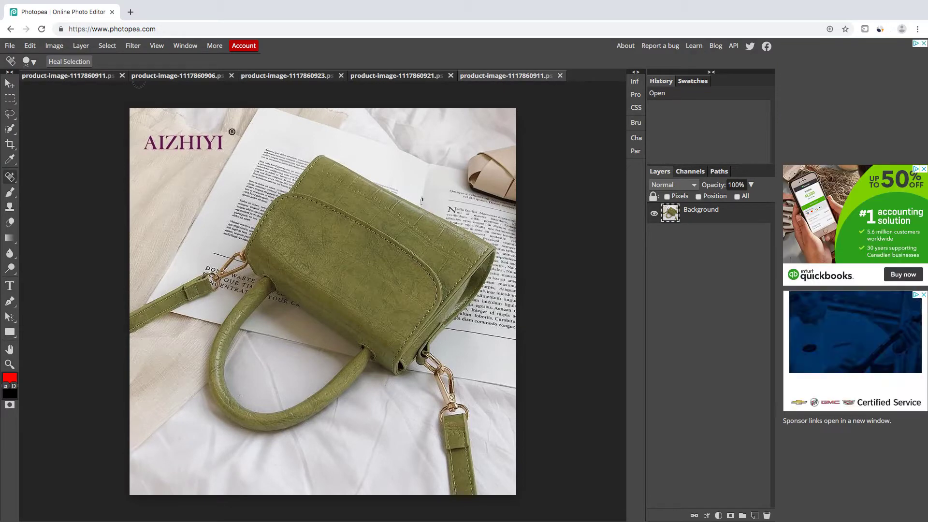
{"action": "key", "text": "ctrl+shift+z"}
{"action": "key", "text": "ctrl+shift+z"}
{"action": "key", "text": "ctrl+shift+z"}
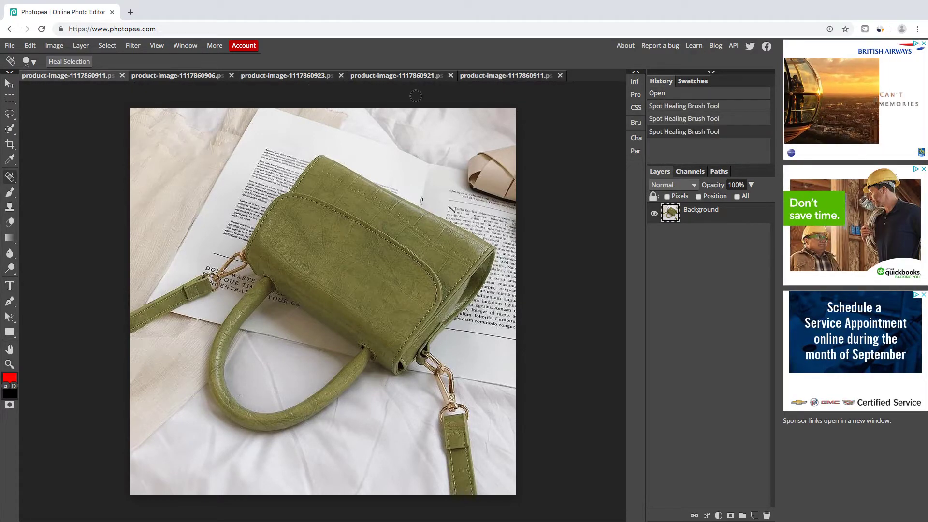
{"action": "key", "text": "ctrl+z"}
{"action": "key", "text": "ctrl+z"}
{"action": "key", "text": "ctrl+z"}
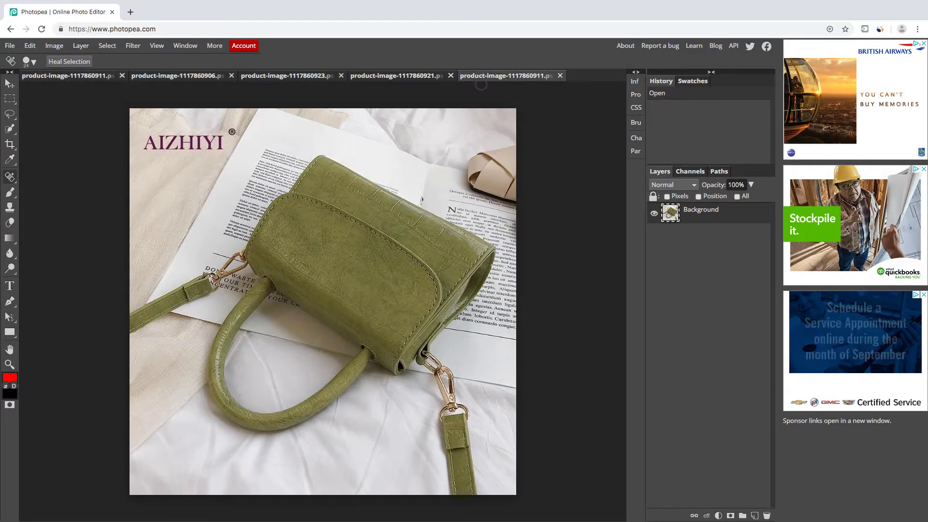
{"action": "left_click", "coordinate": [560, 75]}
{"action": "left_click", "coordinate": [315, 75]}
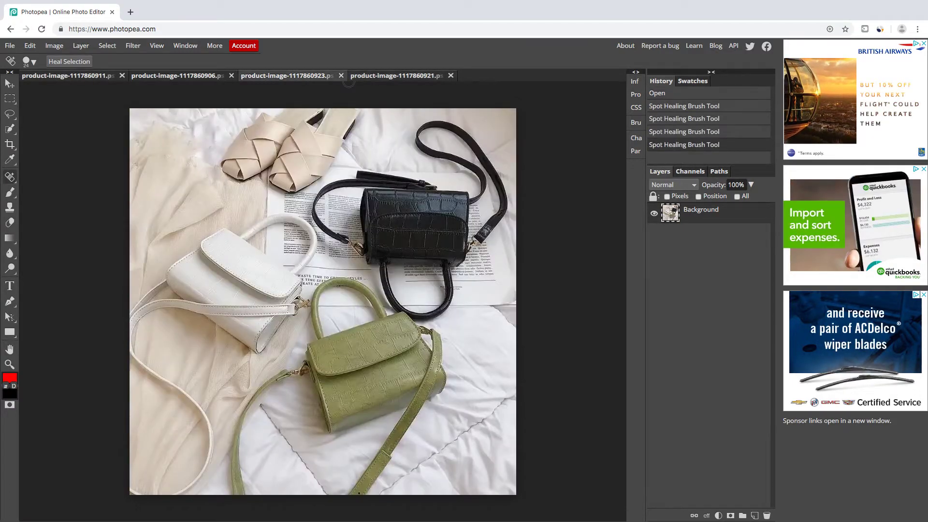
{"action": "left_click", "coordinate": [177, 76]}
{"action": "left_click", "coordinate": [68, 76]}
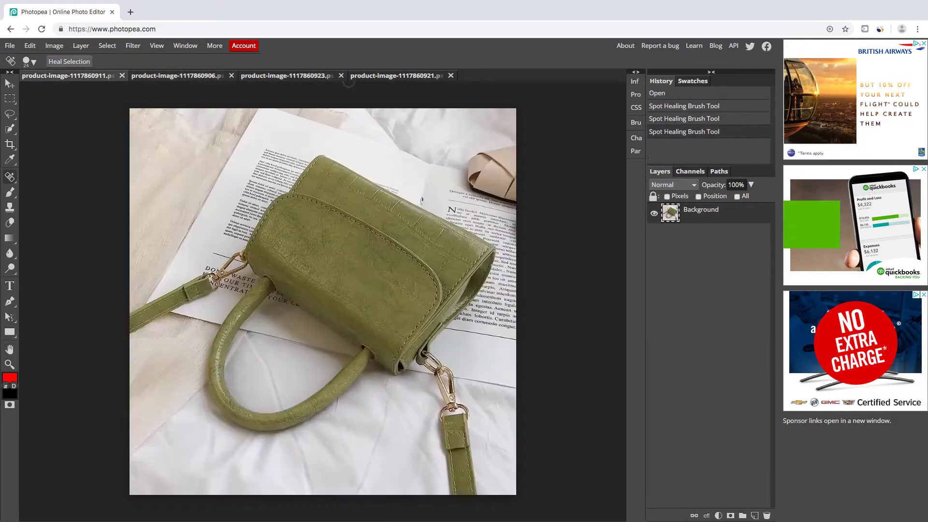
{"action": "left_click", "coordinate": [177, 76]}
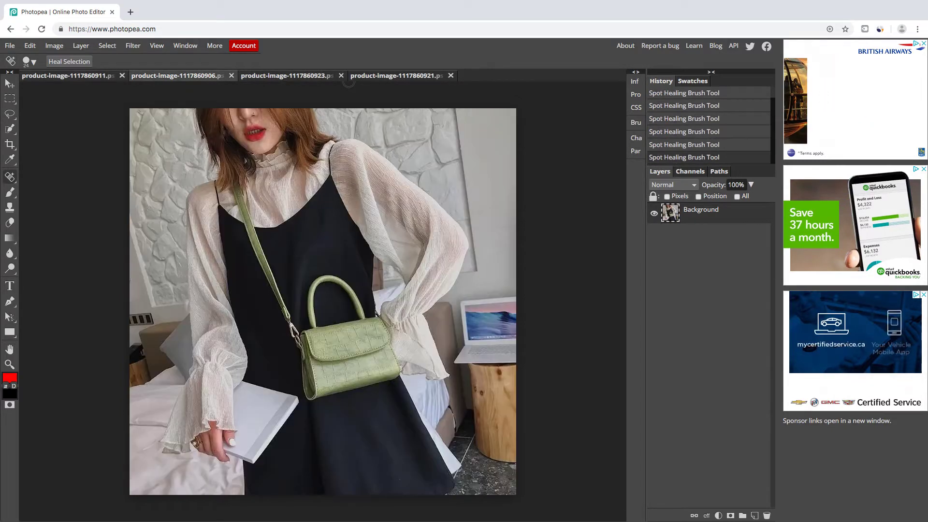
{"action": "left_click", "coordinate": [287, 75]}
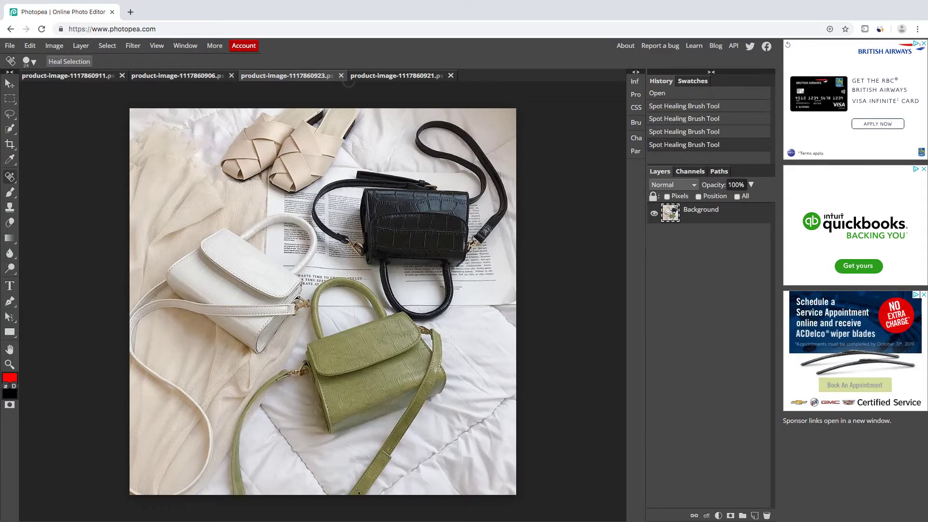
{"action": "left_click", "coordinate": [349, 80]}
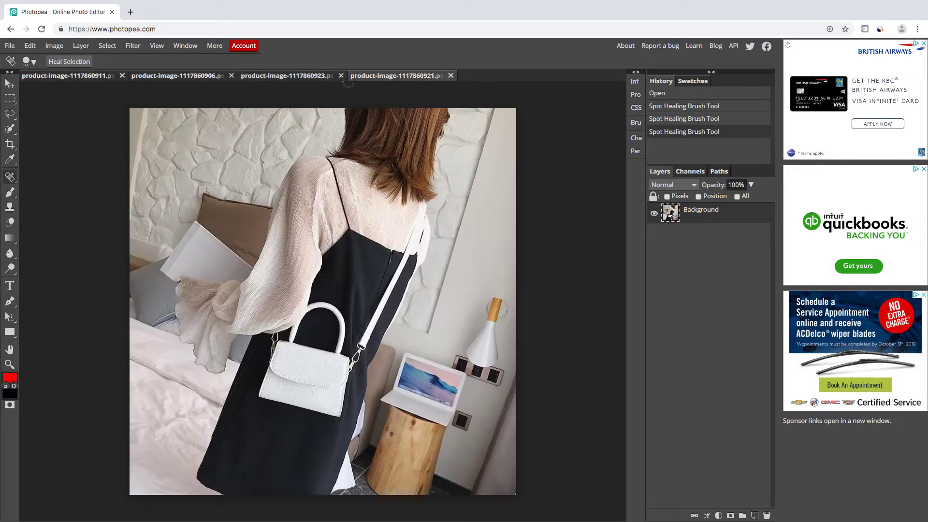